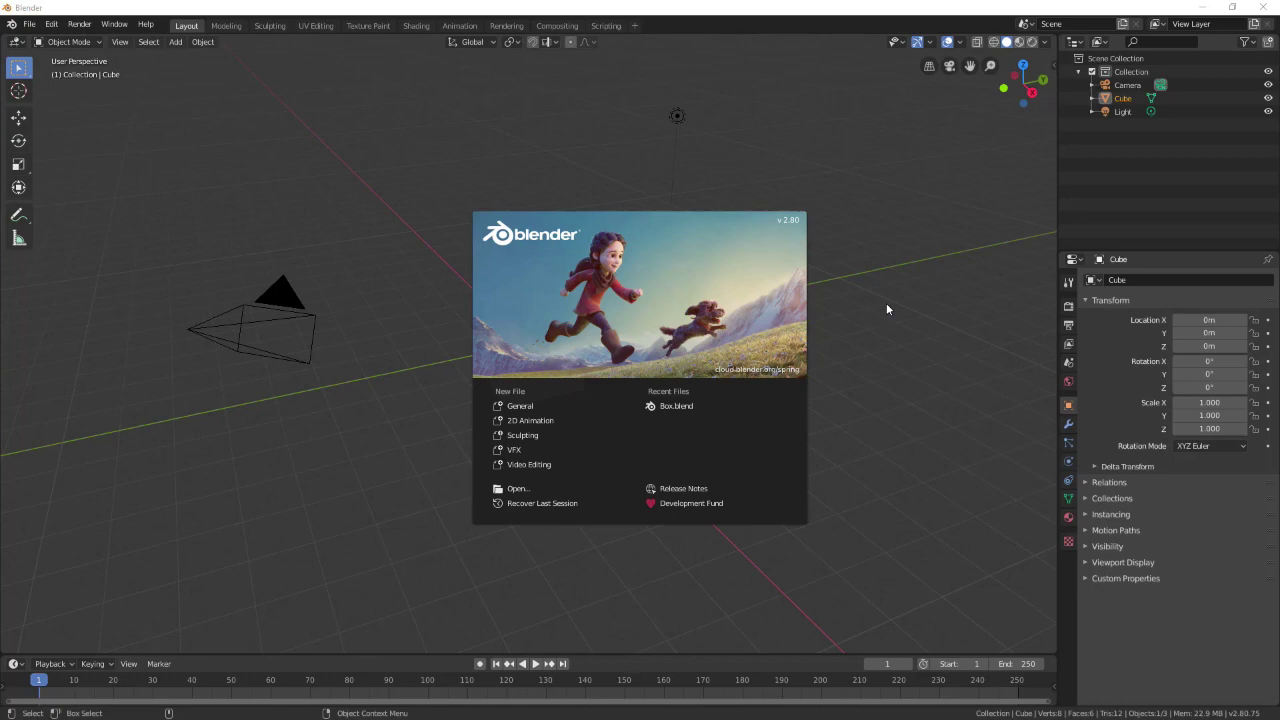
Close the splash screen and delete the default cube, camera and light
left_click(880, 197)
key("a")
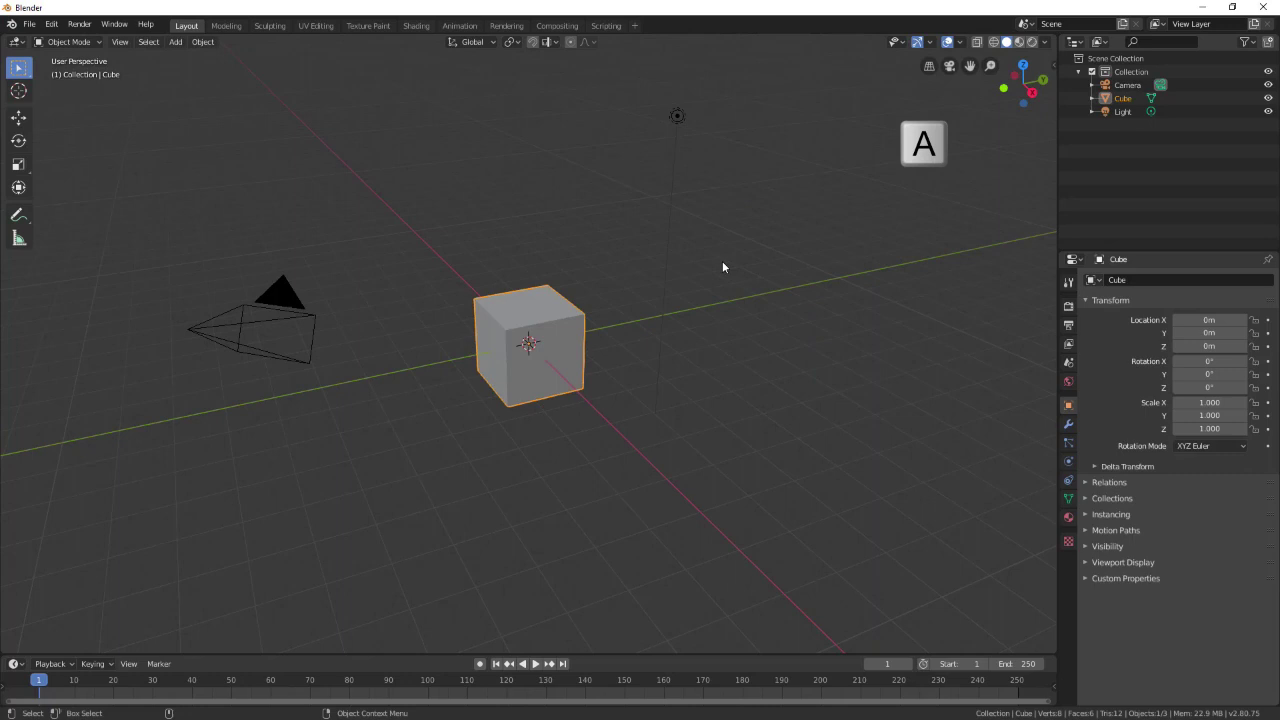
key("Delete")
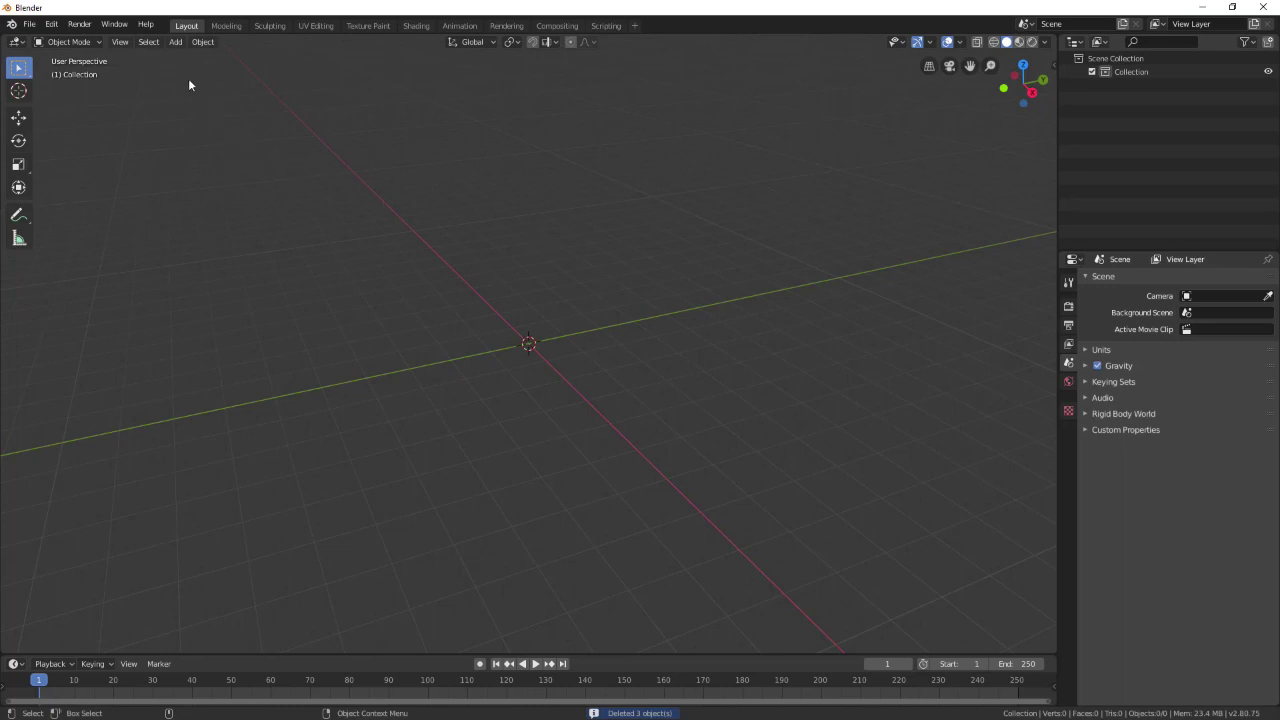
Add a cube mesh and a cone mesh to the empty scene
left_click(175, 41)
mouse_move(200, 57)
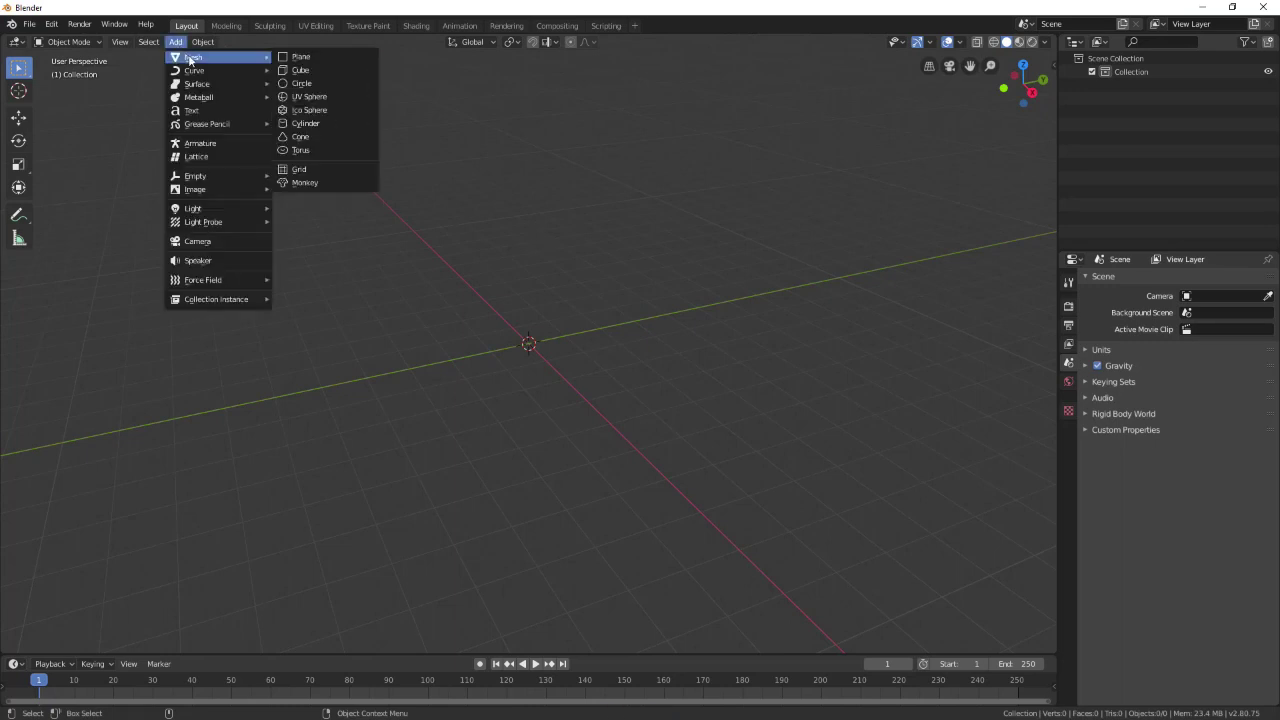
left_click(326, 66)
left_click(175, 41)
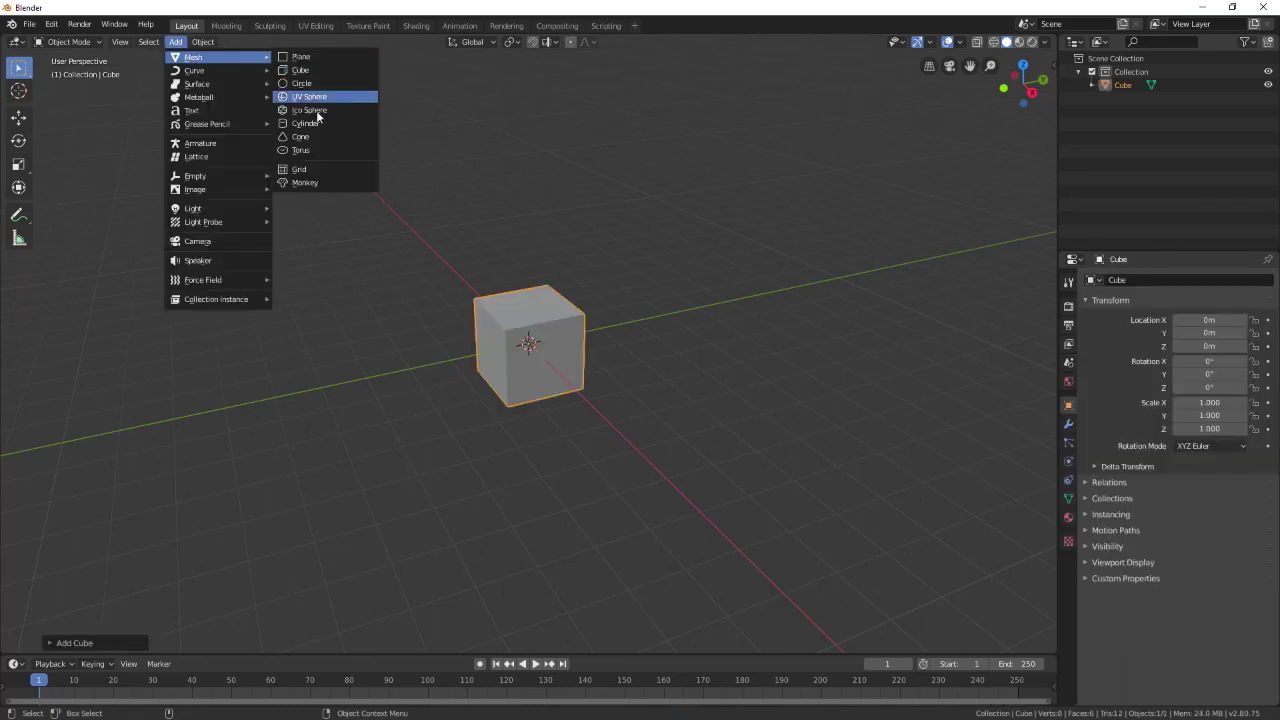
left_click(305, 136)
Slide the cone along X and tip it 95° around Y onto its side
left_click(18, 117)
left_click_drag(542, 374, 582, 413)
left_click(18, 140)
left_click_drag(582, 362, 617, 420)
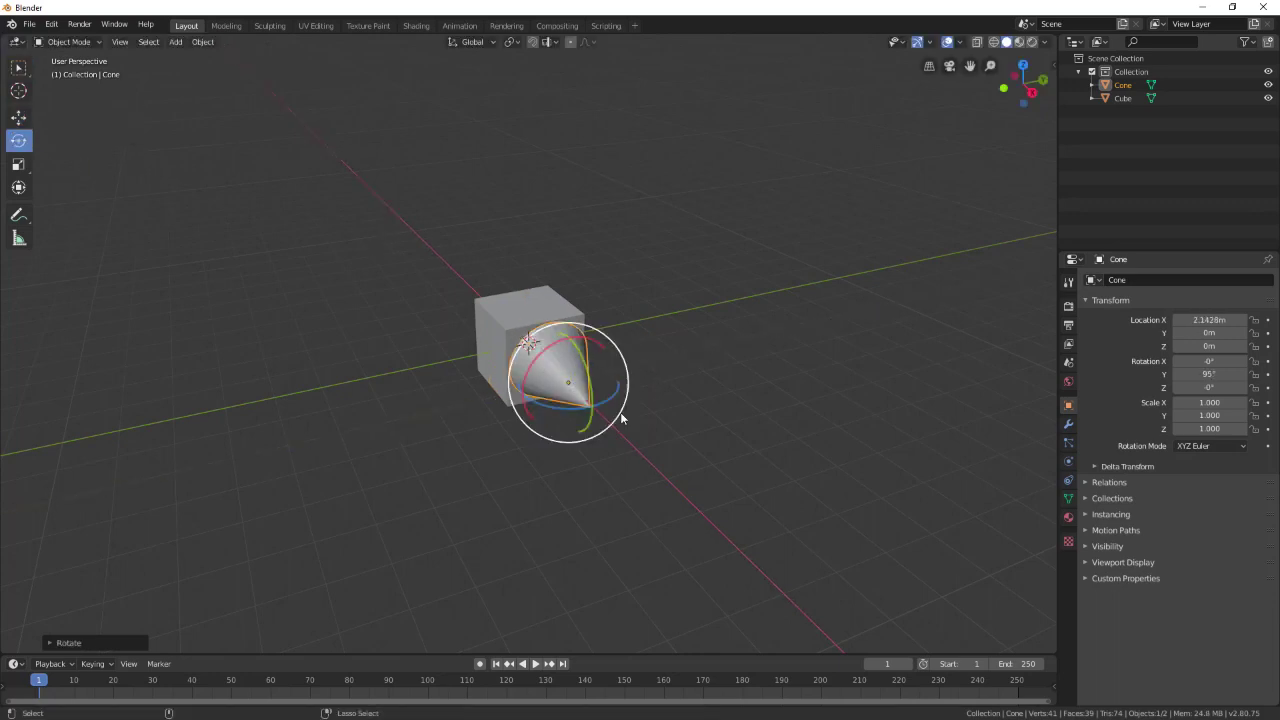
middle_click_drag(617, 420, 620, 388)
Scale the cone to 0.840, slide it back into the cube and lower it along Z
key("shift+space")
key("g")
key("s")
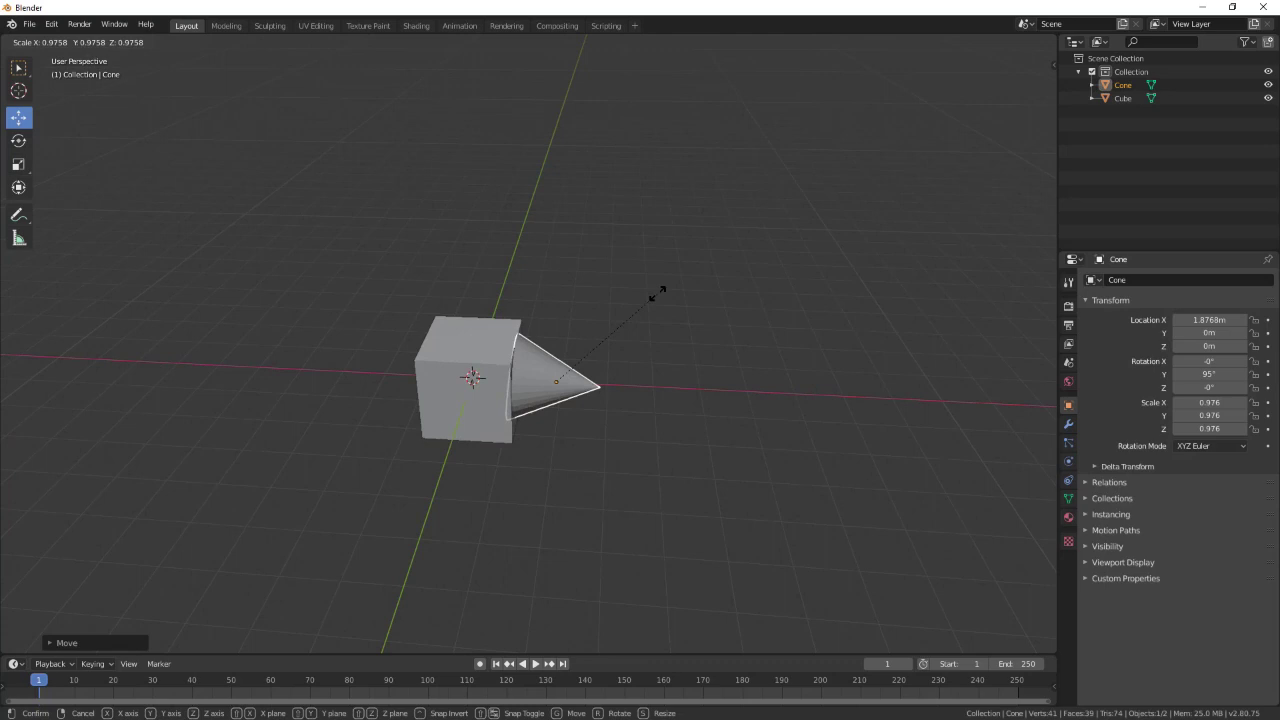
left_click(657, 286)
left_click_drag(606, 386, 585, 387)
middle_click_drag(585, 387, 974, 351)
key("g")
key("z")
left_click(684, 405)
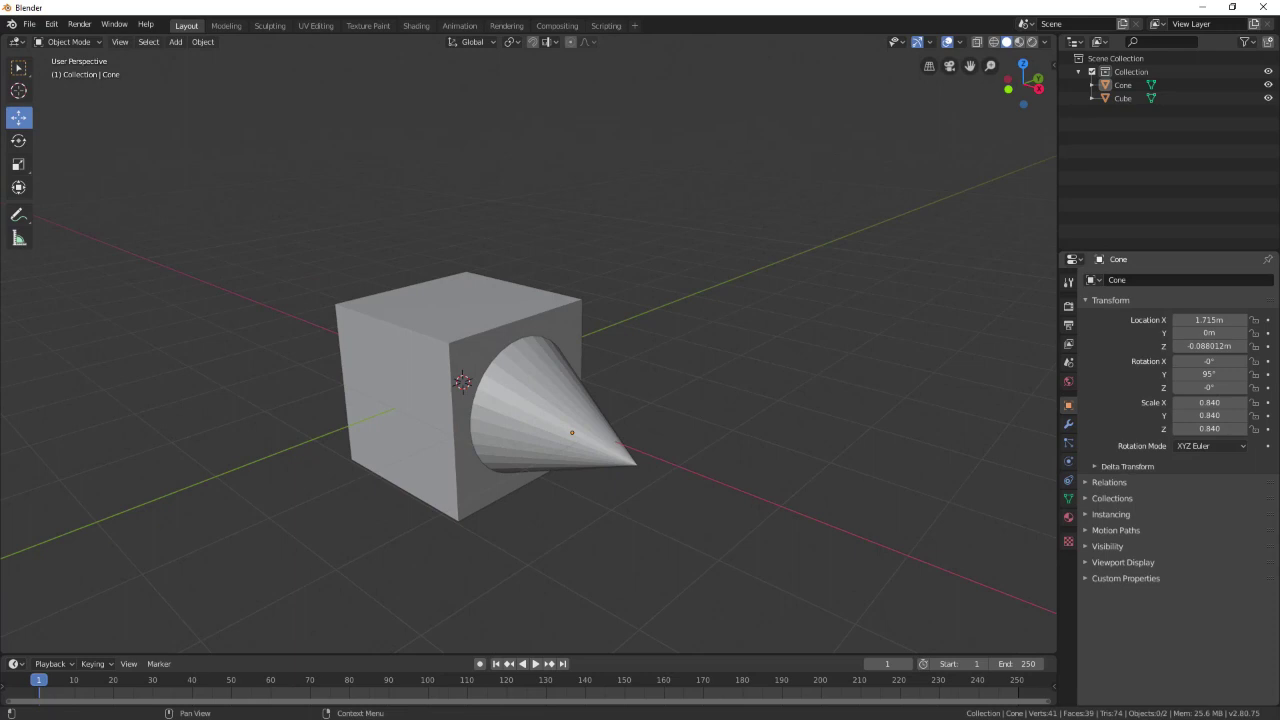
In the cube's Edit Mode, shrink the face behind the cone
left_click(396, 301)
key("Tab")
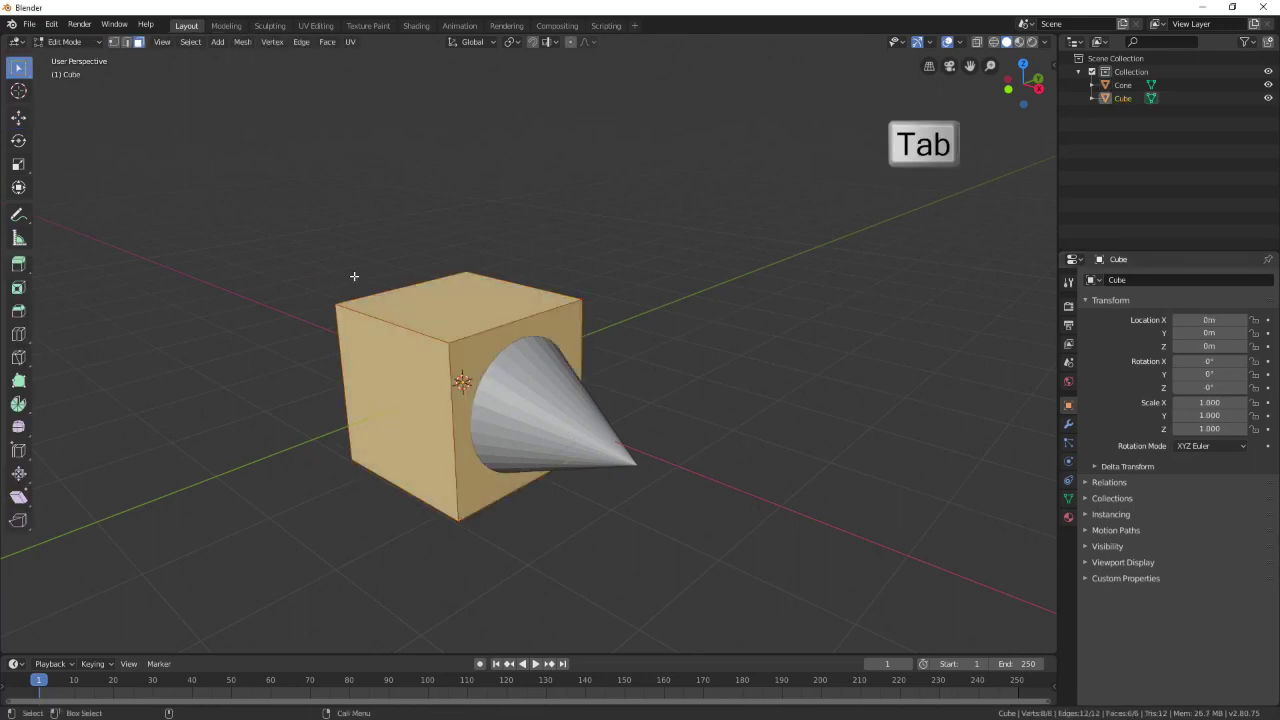
left_click(566, 350)
key("s")
left_click(569, 340)
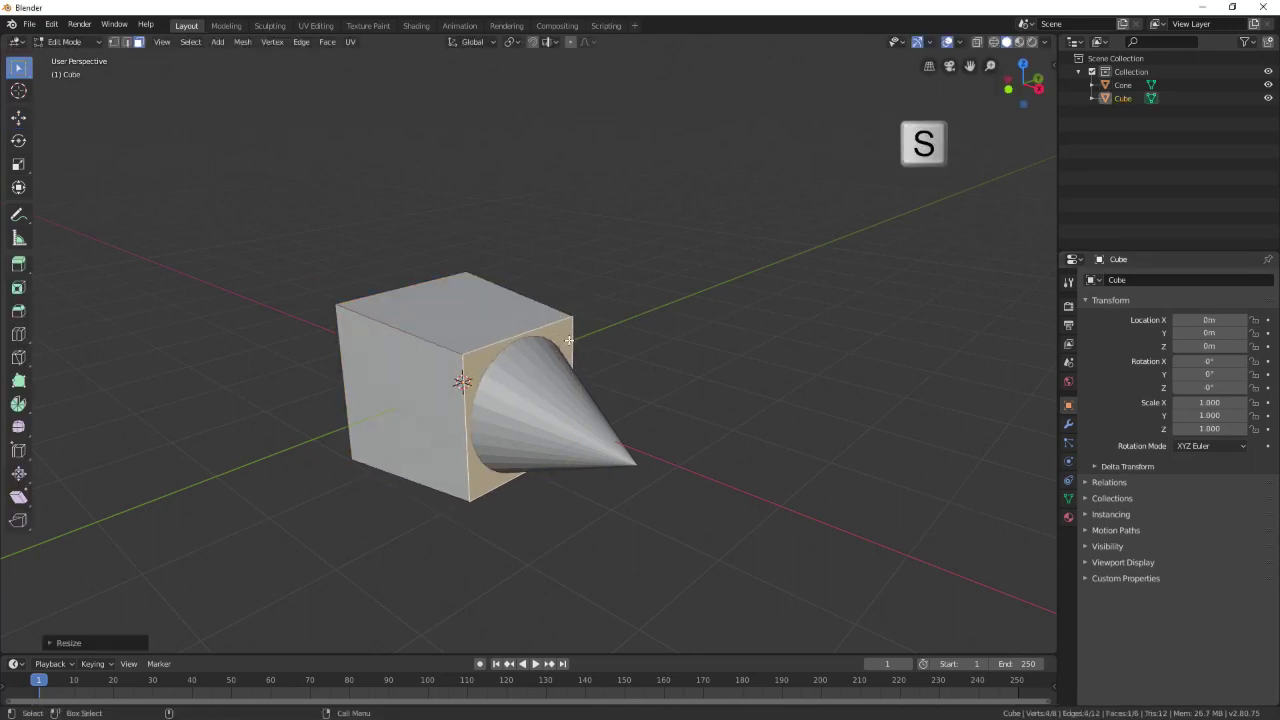
middle_click_drag(569, 340, 600, 391)
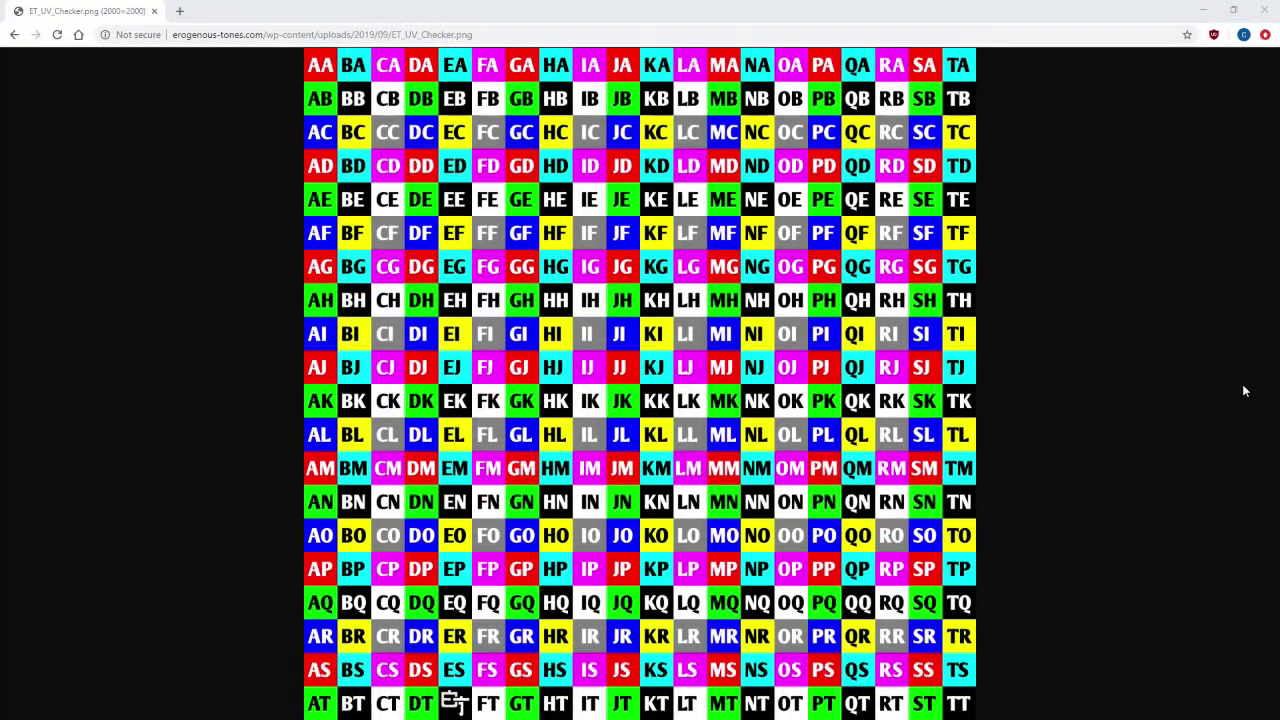
Save the ET_UV_Checker.png image from Chrome, then select everything back in Blender
right_click(745, 268)
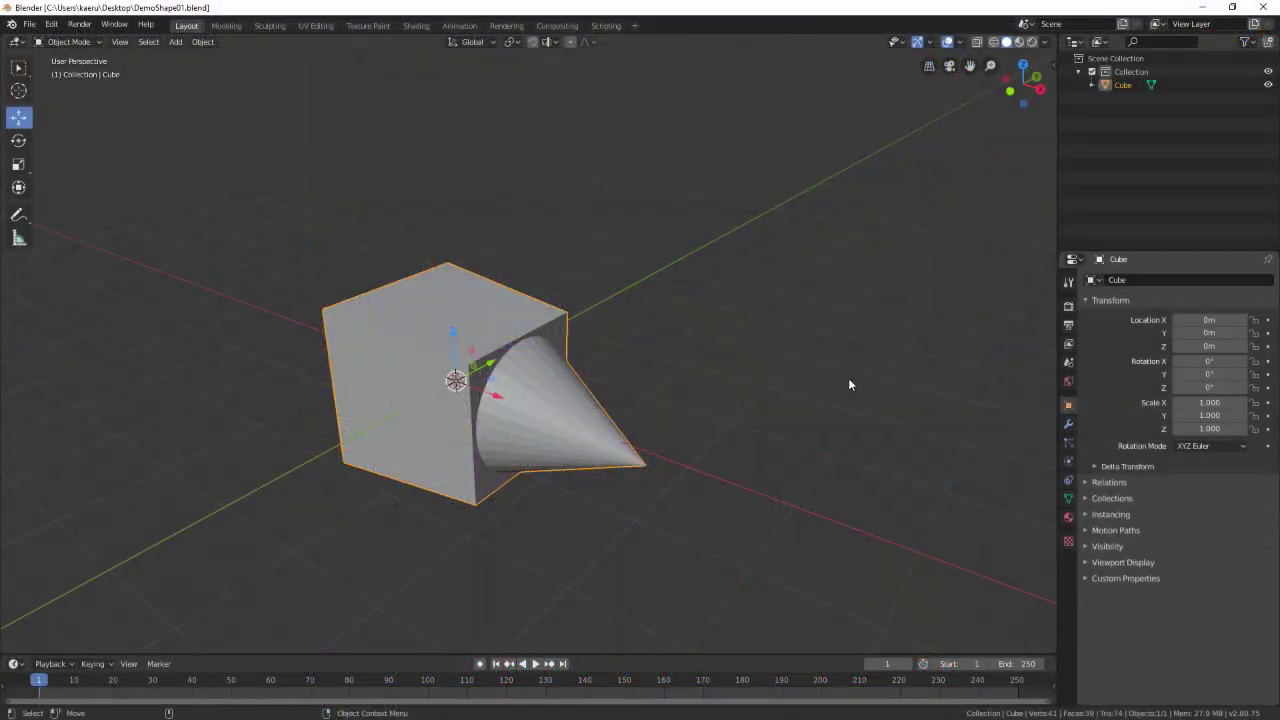
key("a")
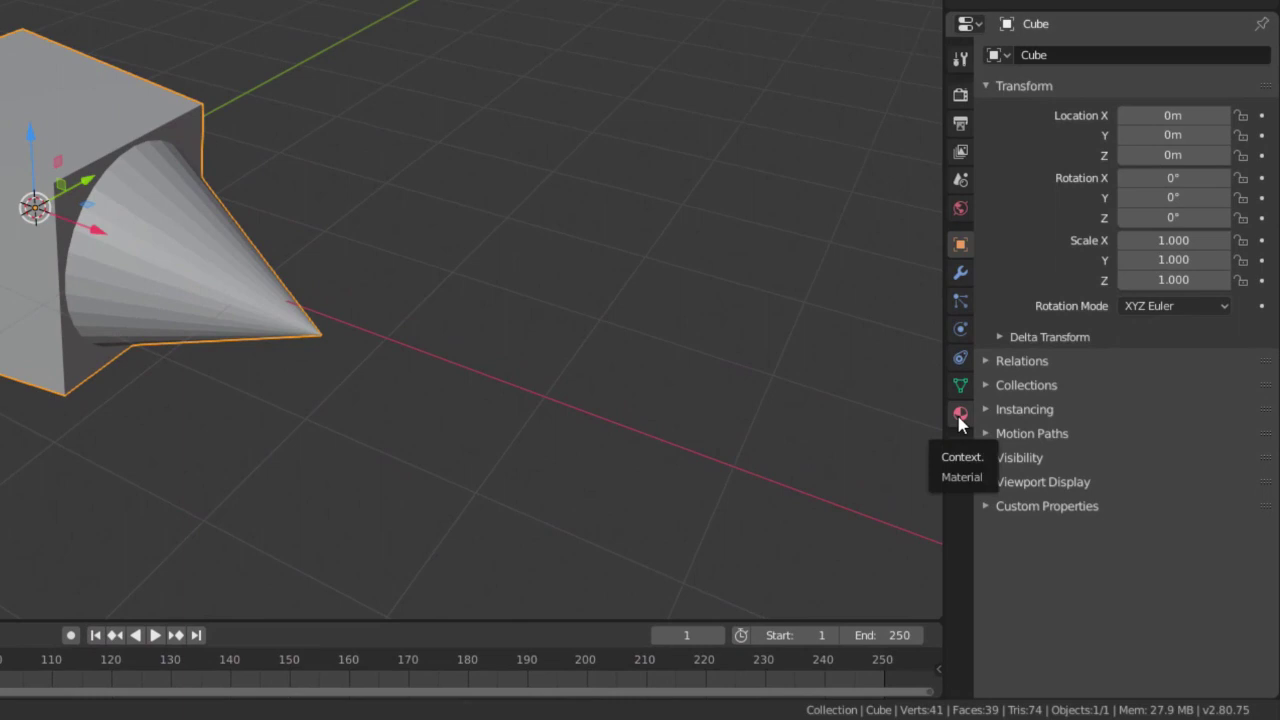
Create Material.001 with an Image Texture driving Base Color, then browse for its image
left_click(959, 415)
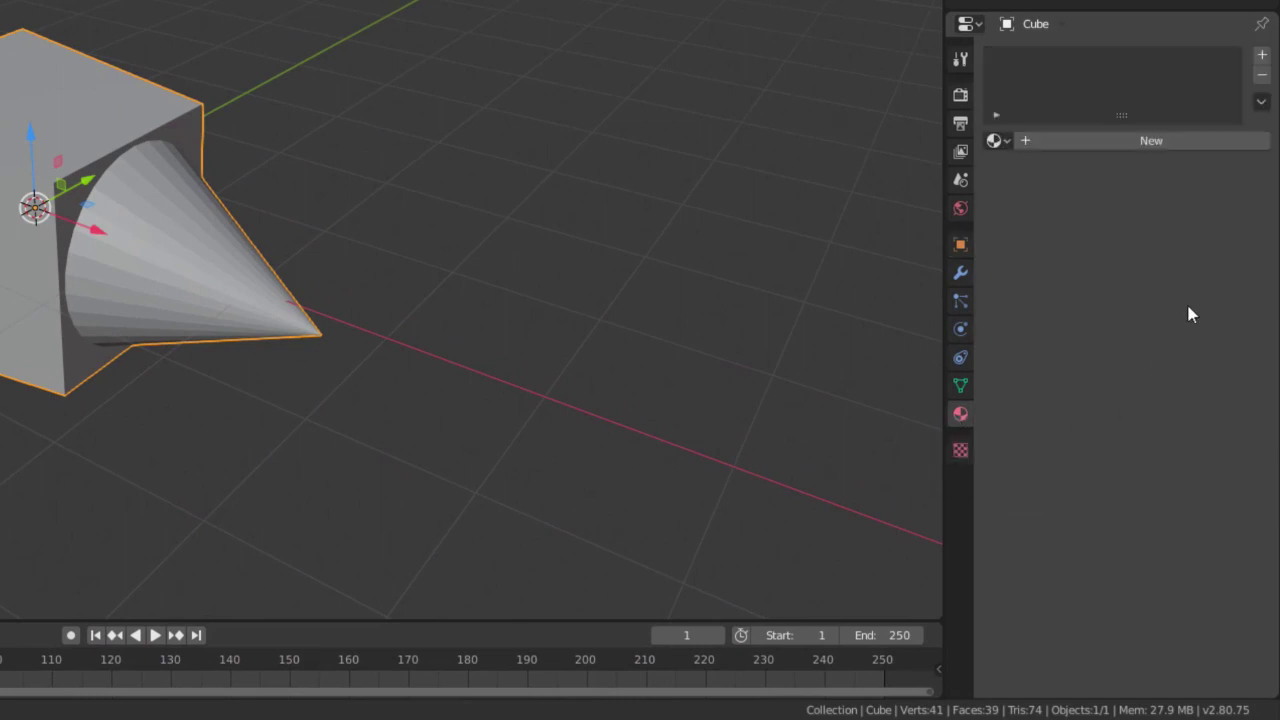
left_click(1170, 143)
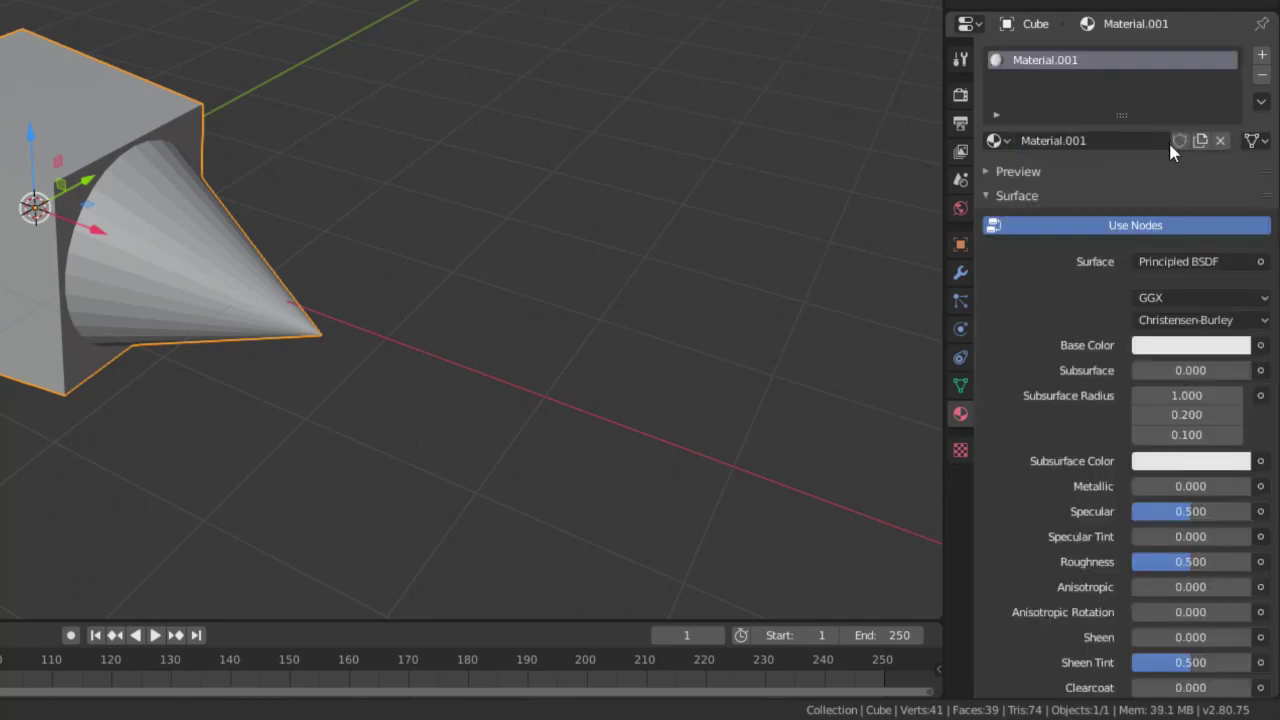
left_click(1260, 346)
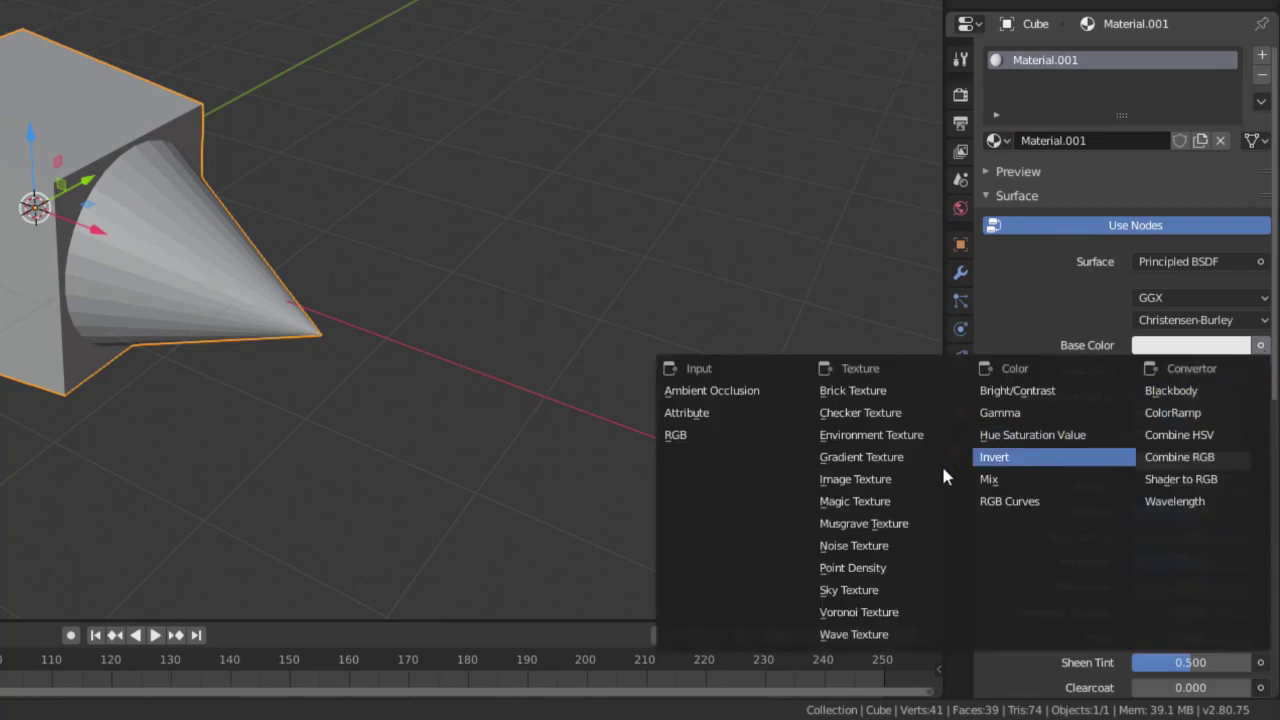
left_click(884, 484)
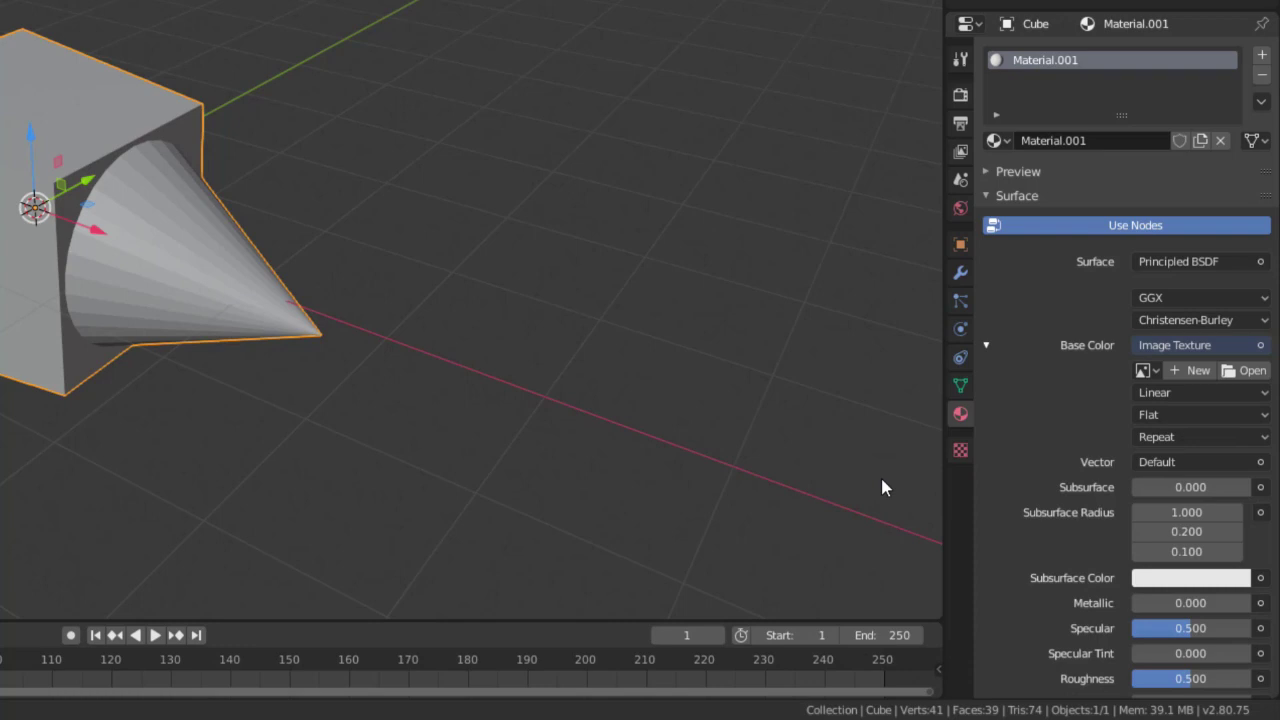
left_click(1250, 371)
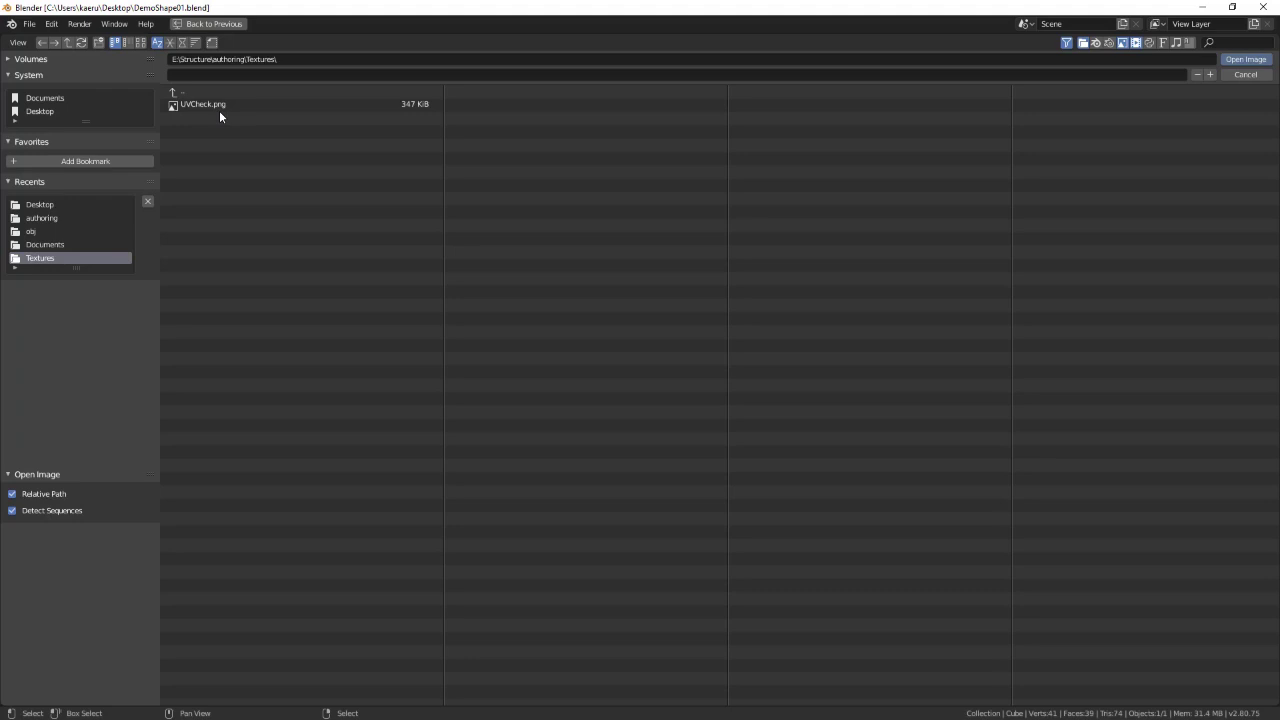
Load UVCheck.png as Material.001's Image Texture base colour
left_click(222, 108)
double_click(236, 106)
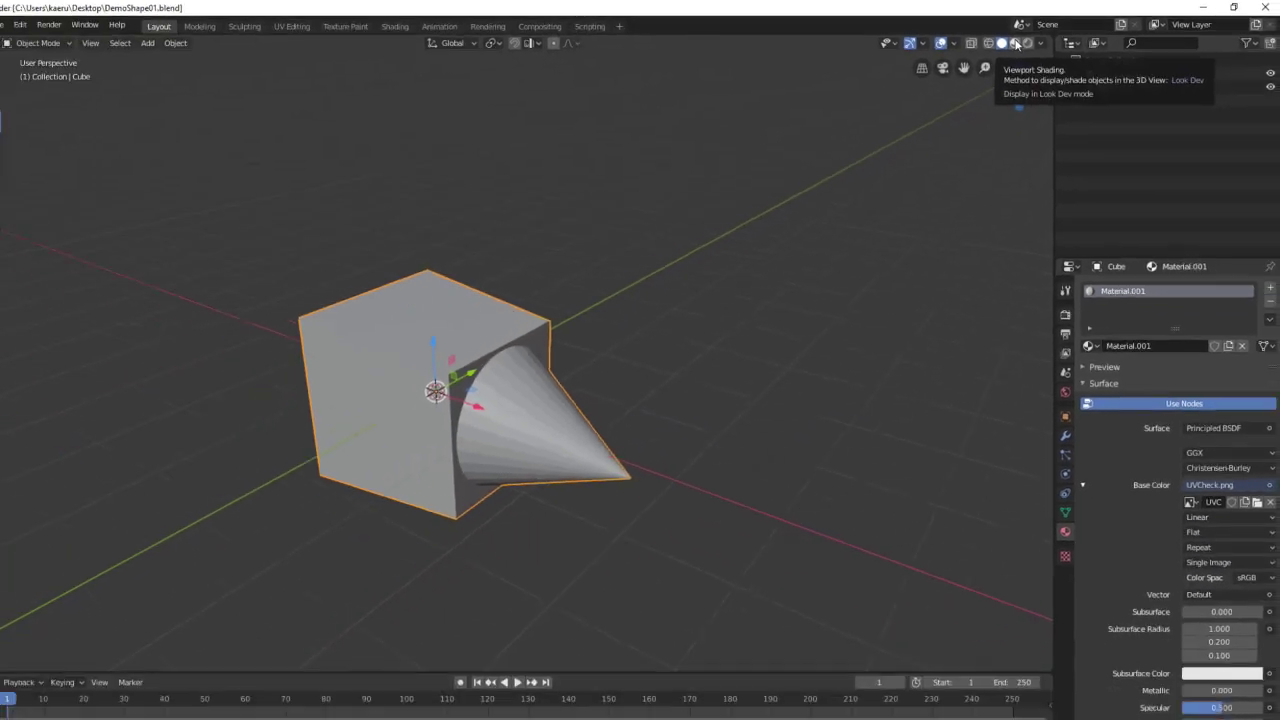
Switch to Material Preview shading and orbit to inspect the checker on the model
left_click(792, 100)
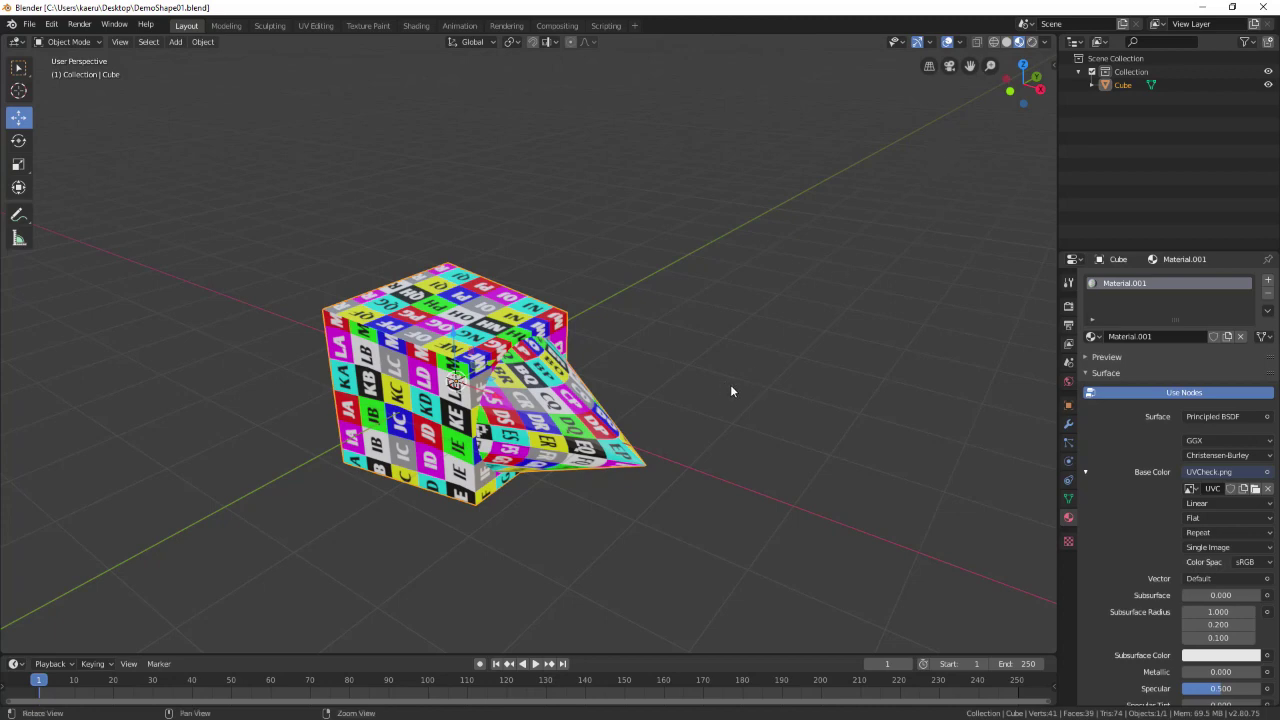
middle_click_drag(730, 390, 795, 407)
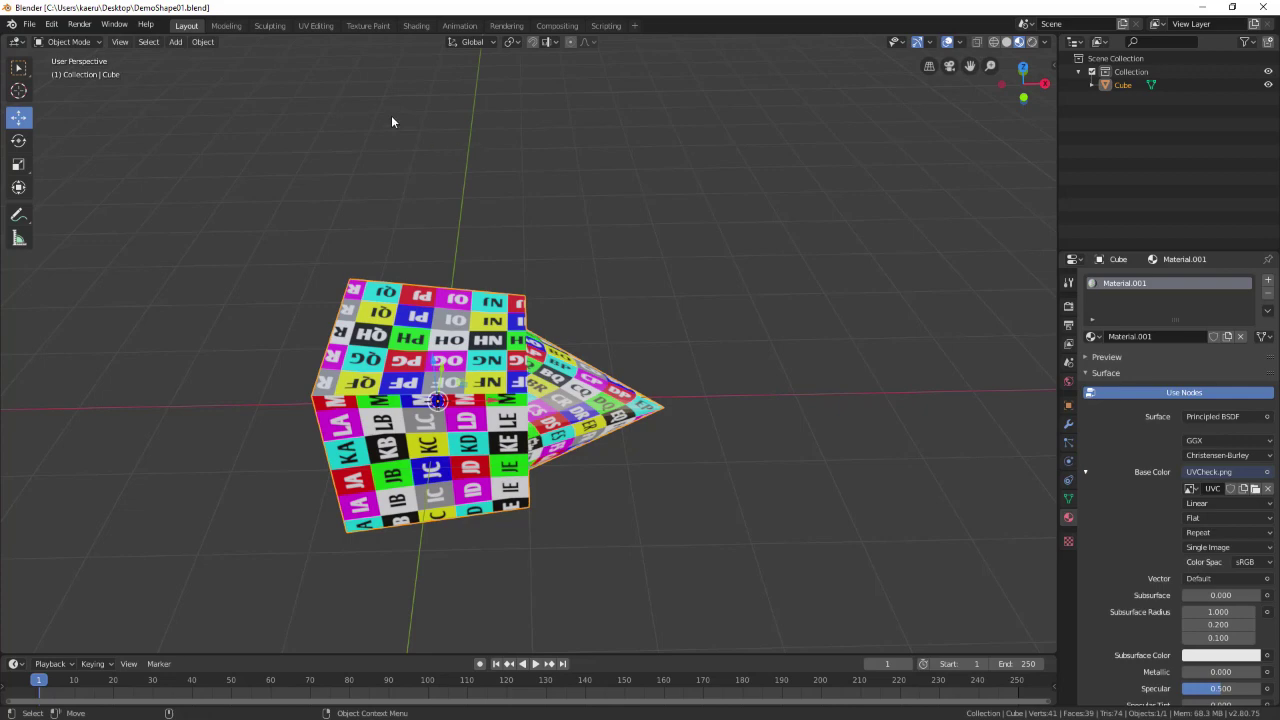
In the UV Editing workspace, select all faces and shift their UV islands over UVCheck.png
left_click(313, 26)
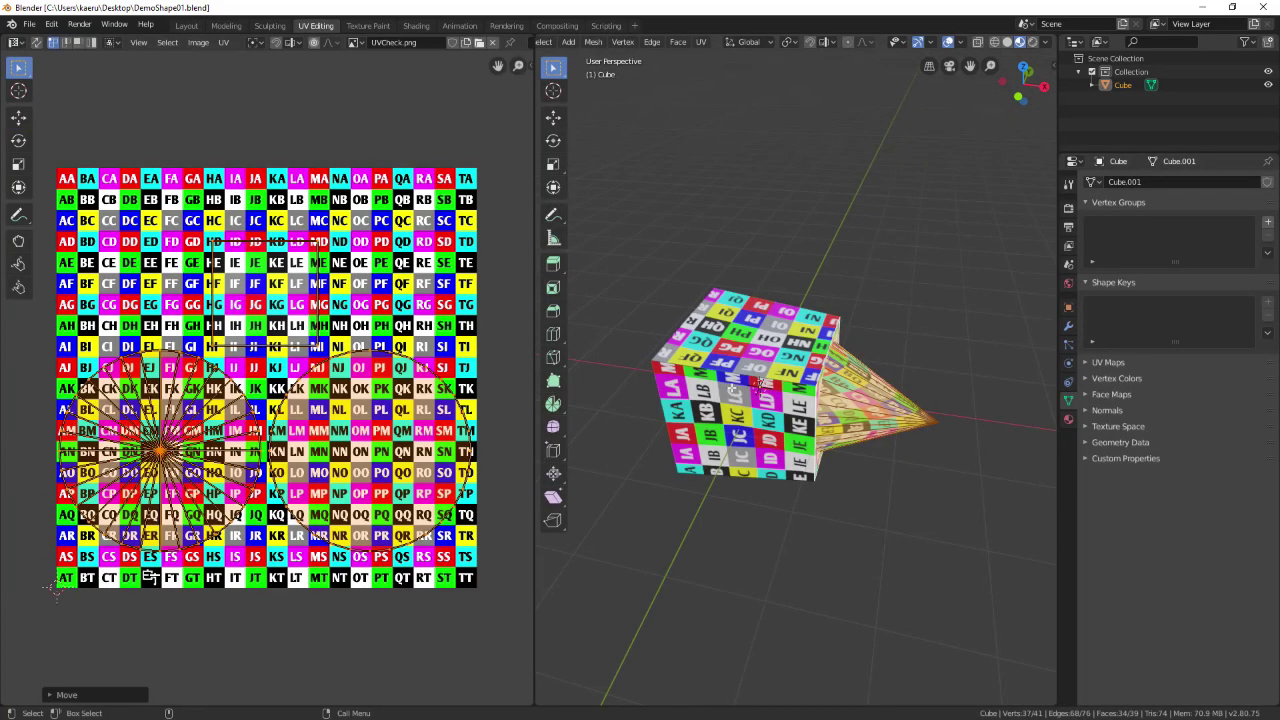
key("Tab")
key("a")
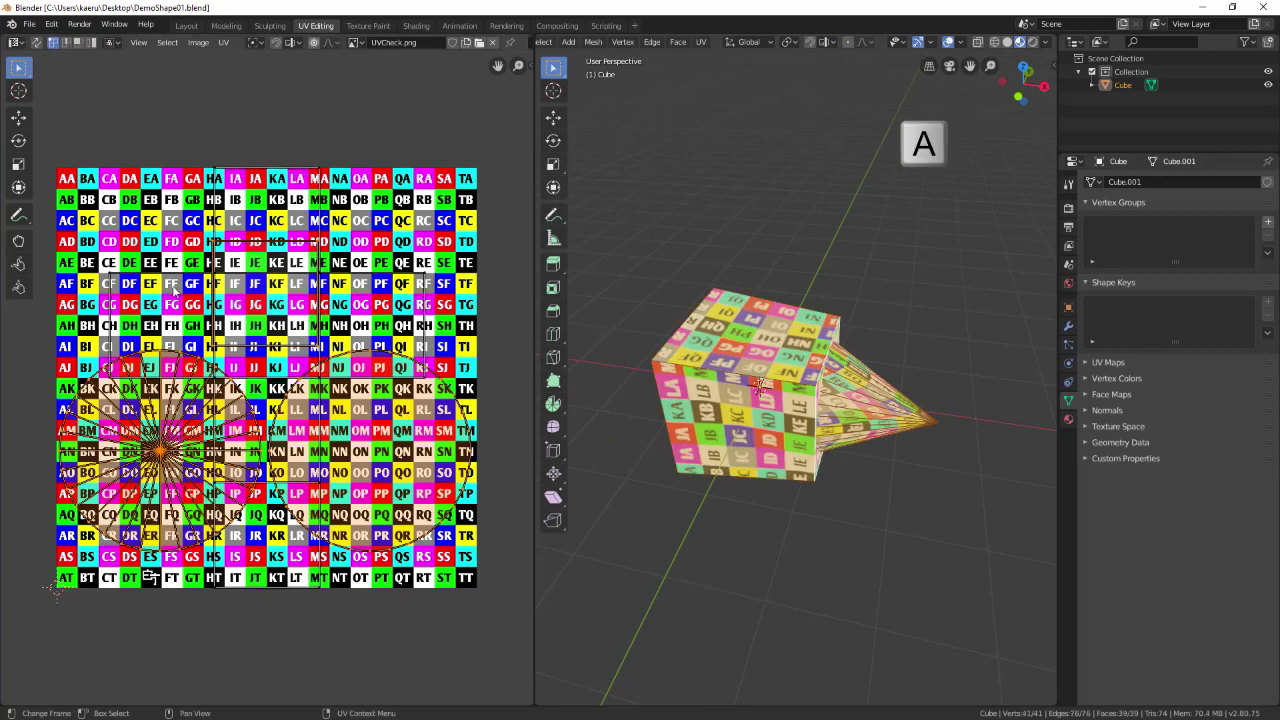
key("g")
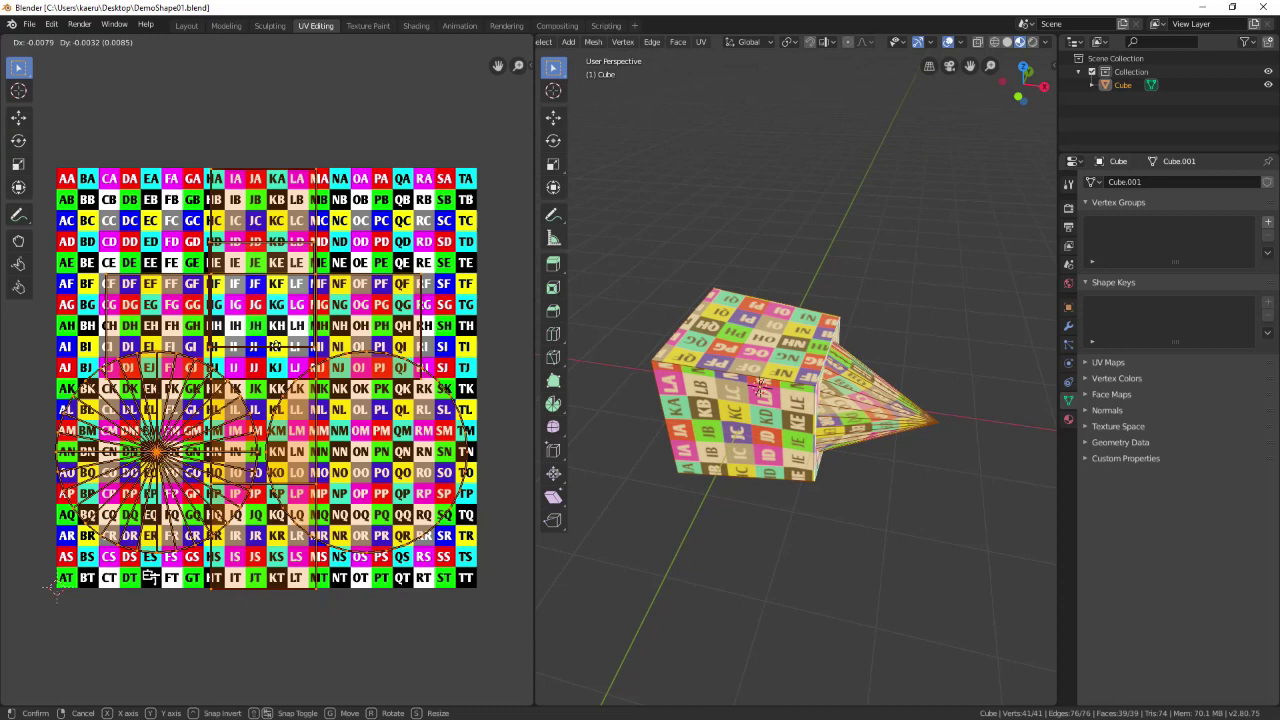
left_click(55, 588)
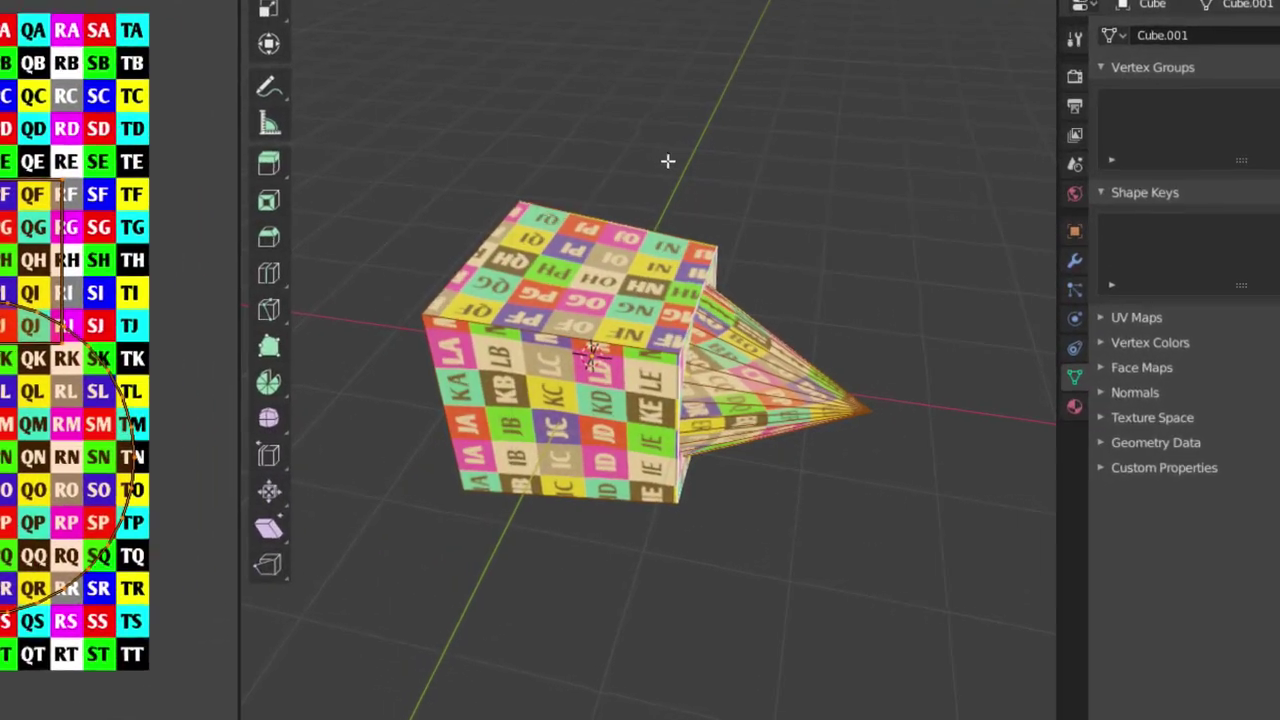
key("u")
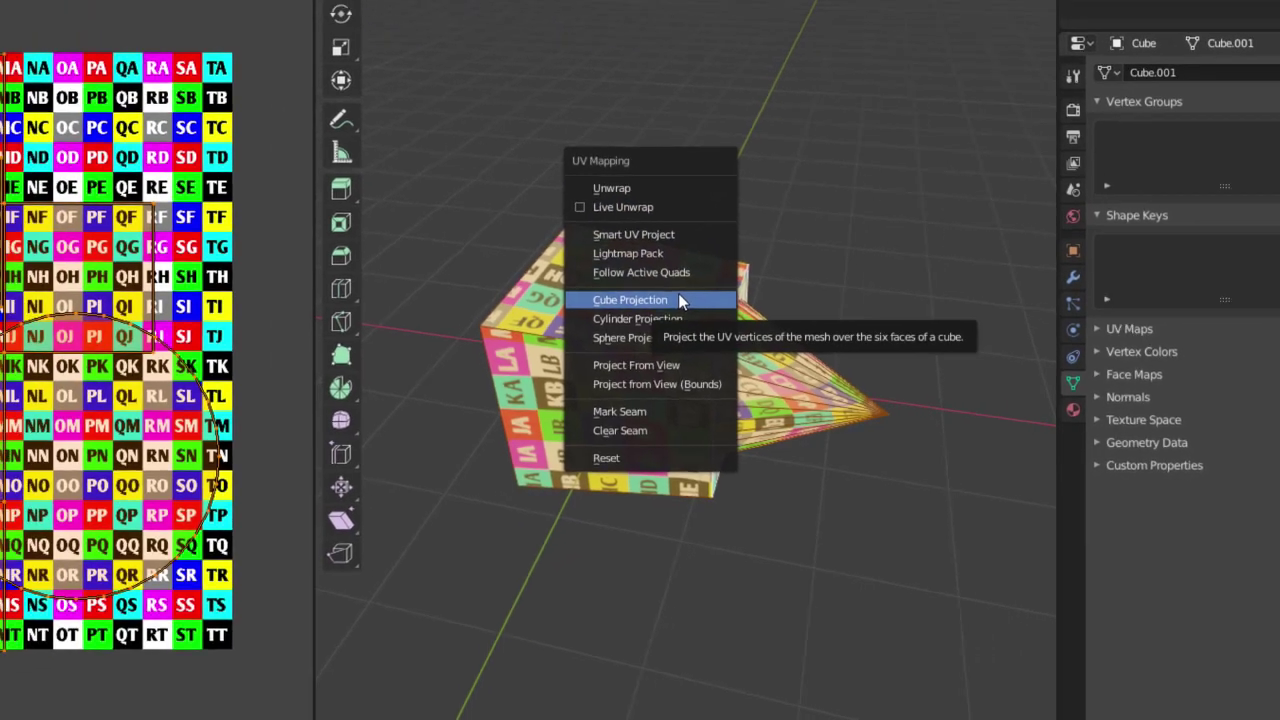
Unwrap the mesh with Cube Projection, trying a UV move and resize, then undoing them
left_click(641, 285)
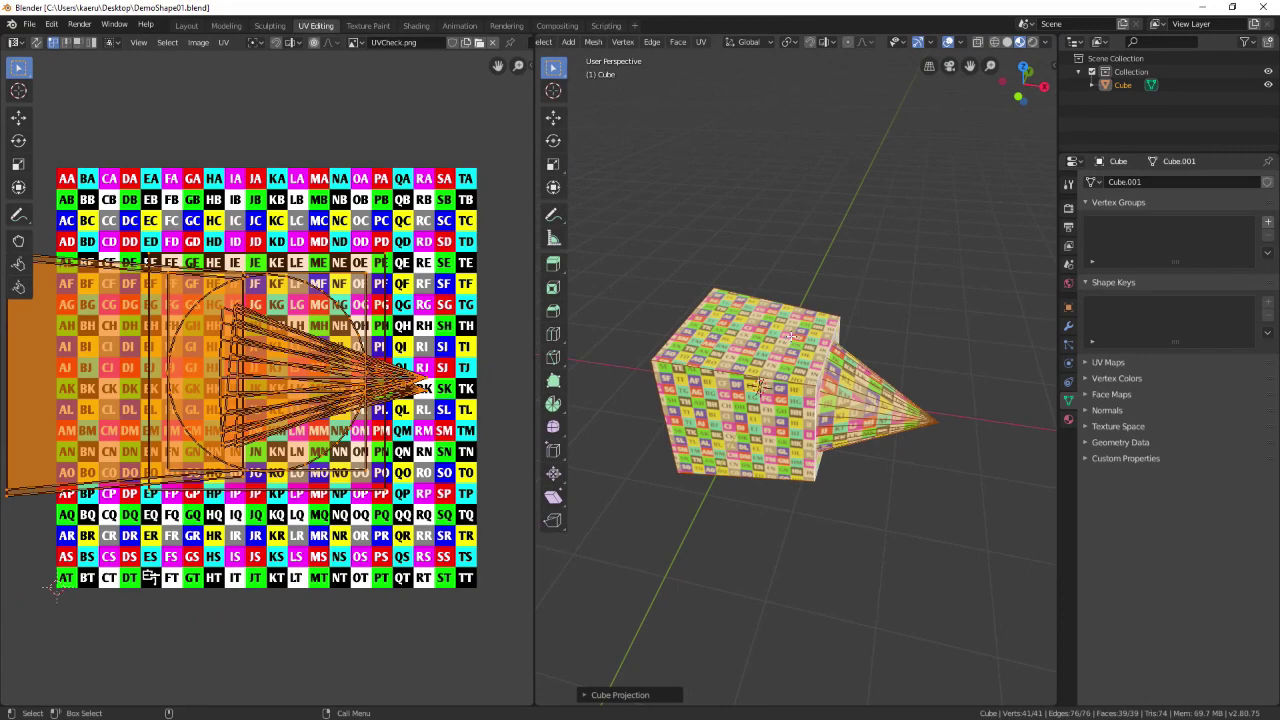
key("KP_3")
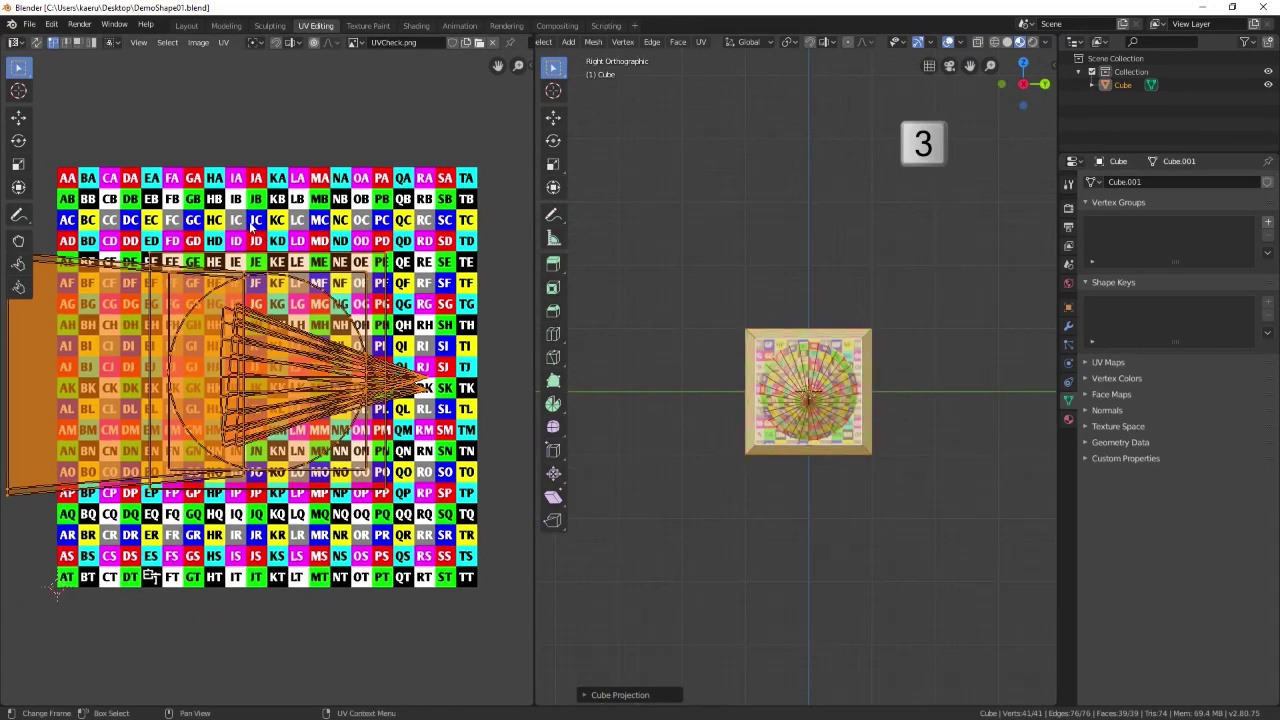
scroll(250, 228, "down", 2)
key("g")
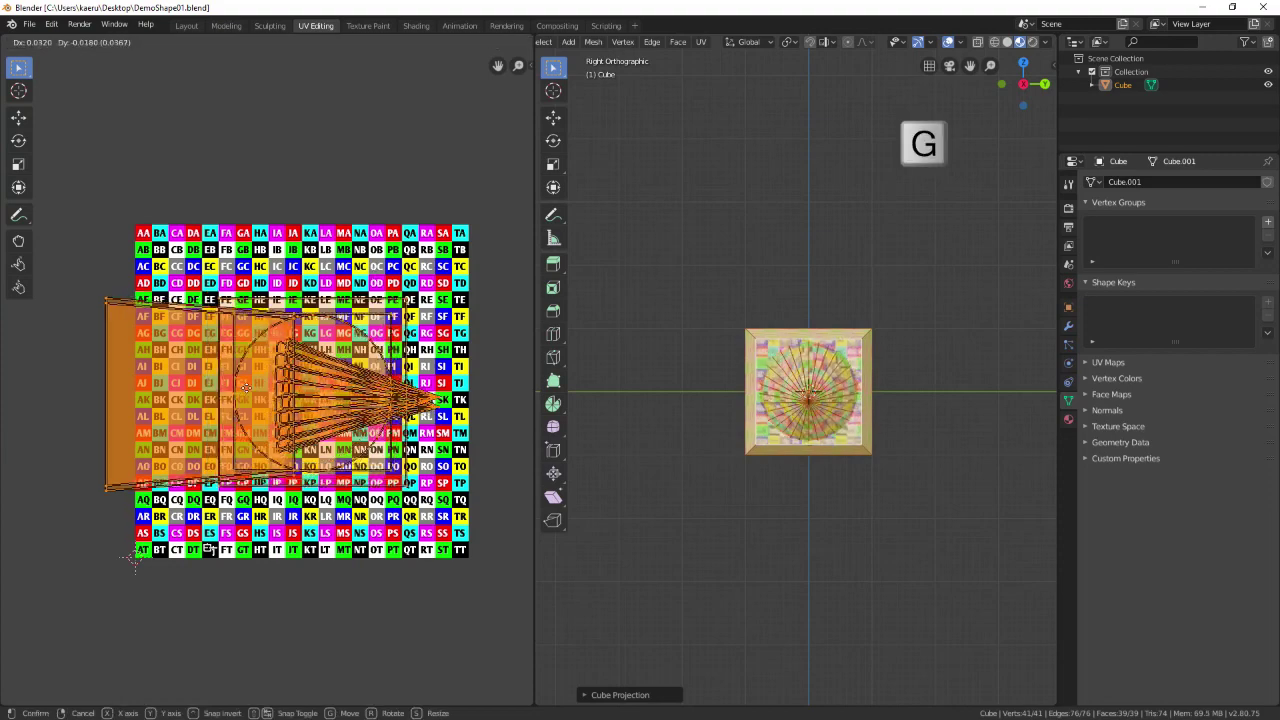
key("Return")
key("s")
key("Return")
middle_click_drag(800, 340, 875, 322)
scroll(712, 345, "up", 3)
key("ctrl+z")
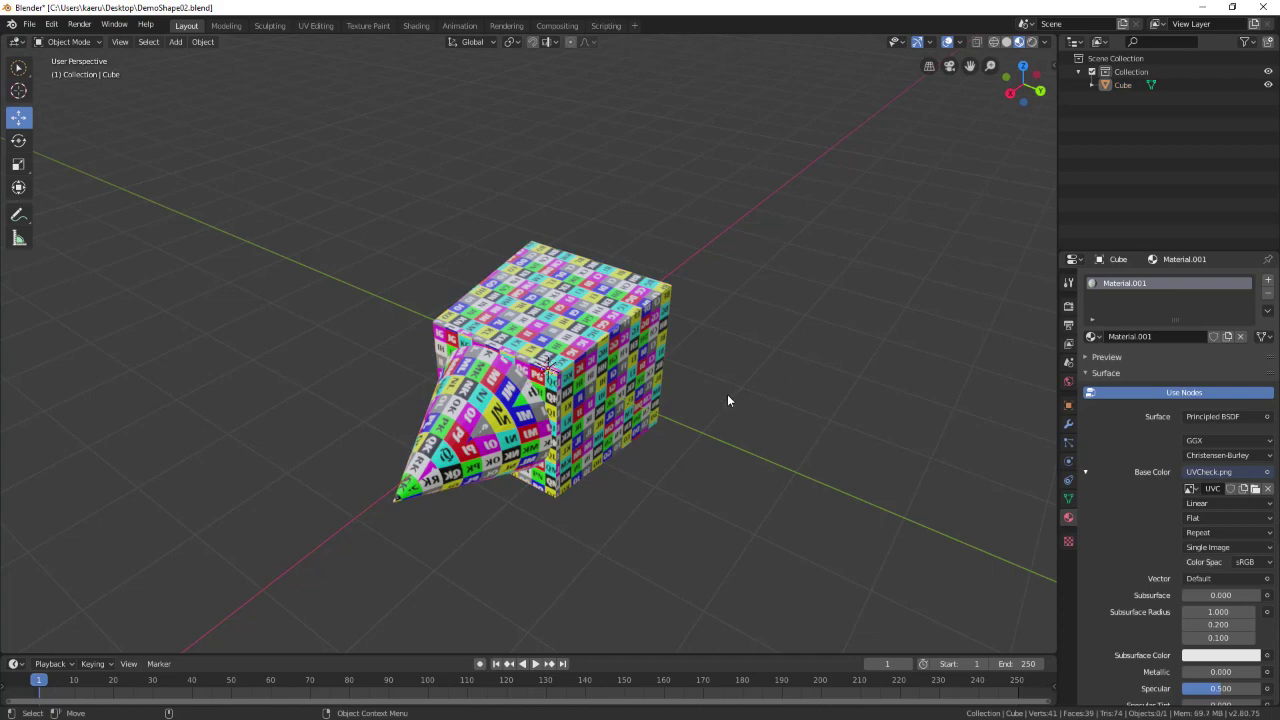
Check the mesh from front and top views and box-select the whole cube-and-cone mesh
middle_click_drag(727, 400, 914, 432)
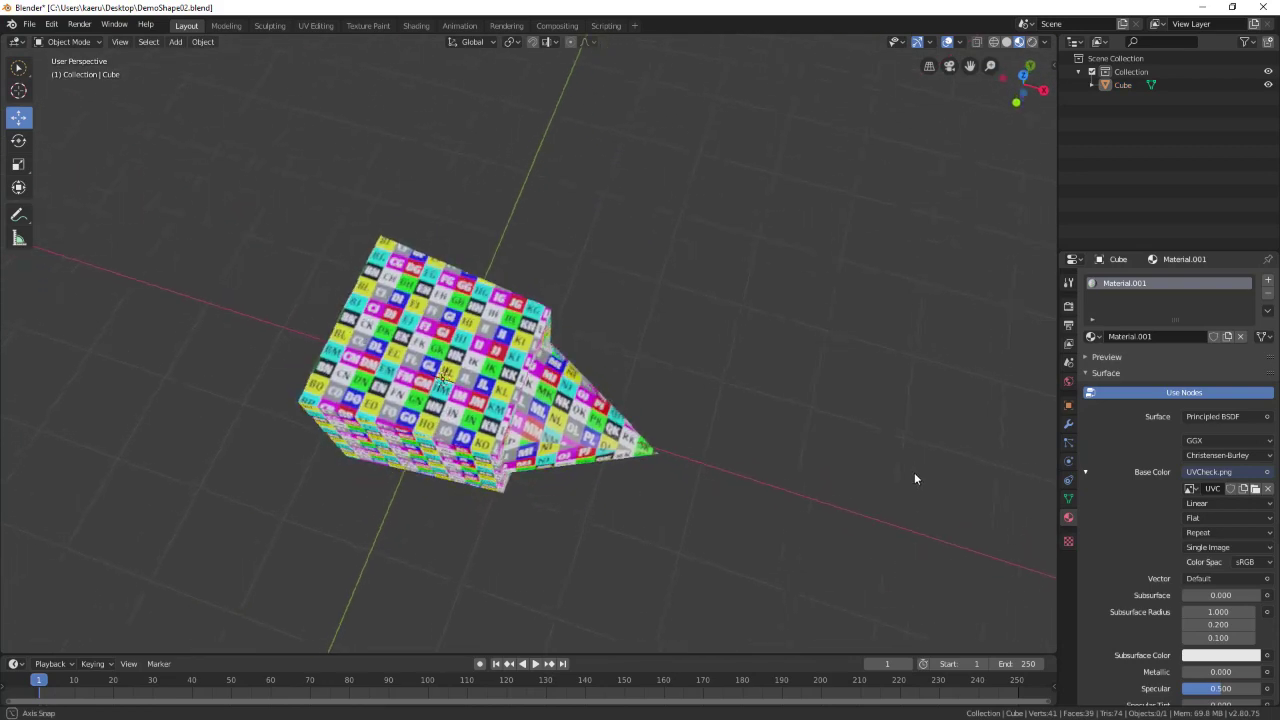
middle_click_drag(914, 479, 962, 497)
key("KP_1")
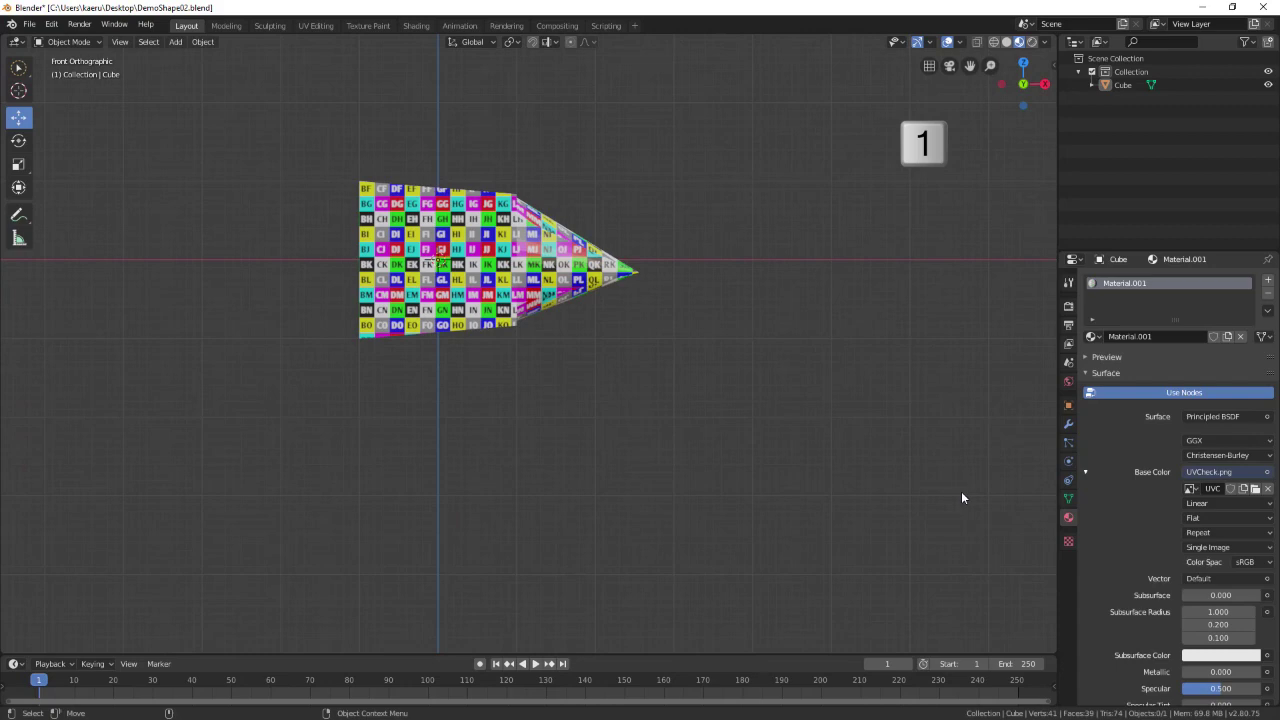
key("KP_7")
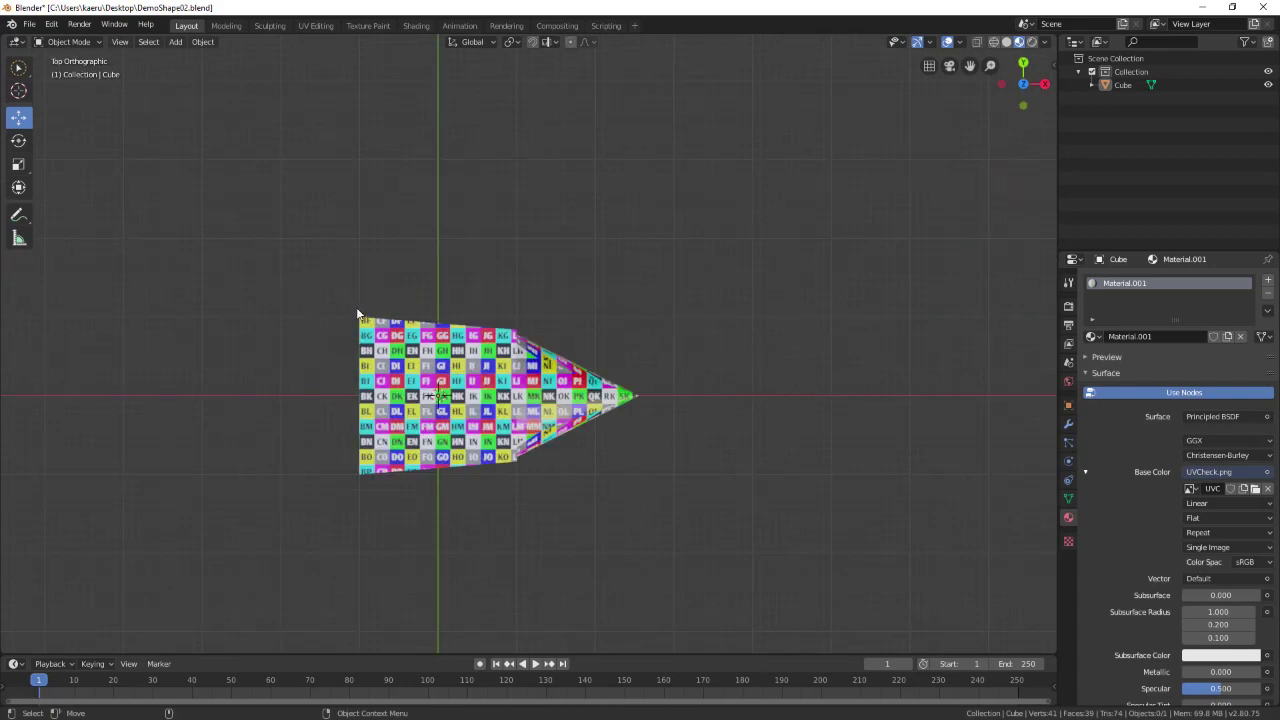
key("b")
left_click_drag(356, 307, 518, 473)
Add a UV sphere at the centre and scale the cube-and-cone mesh down inside it
left_click(203, 42)
mouse_move(176, 42)
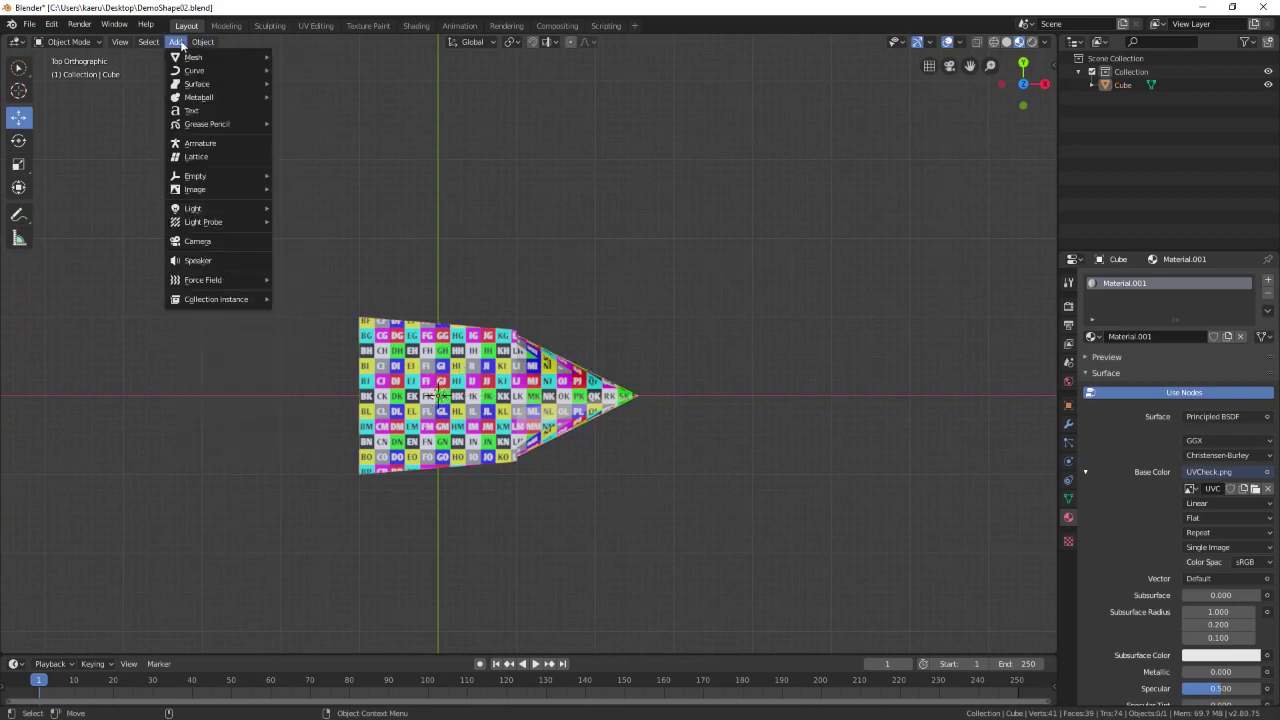
left_click(316, 96)
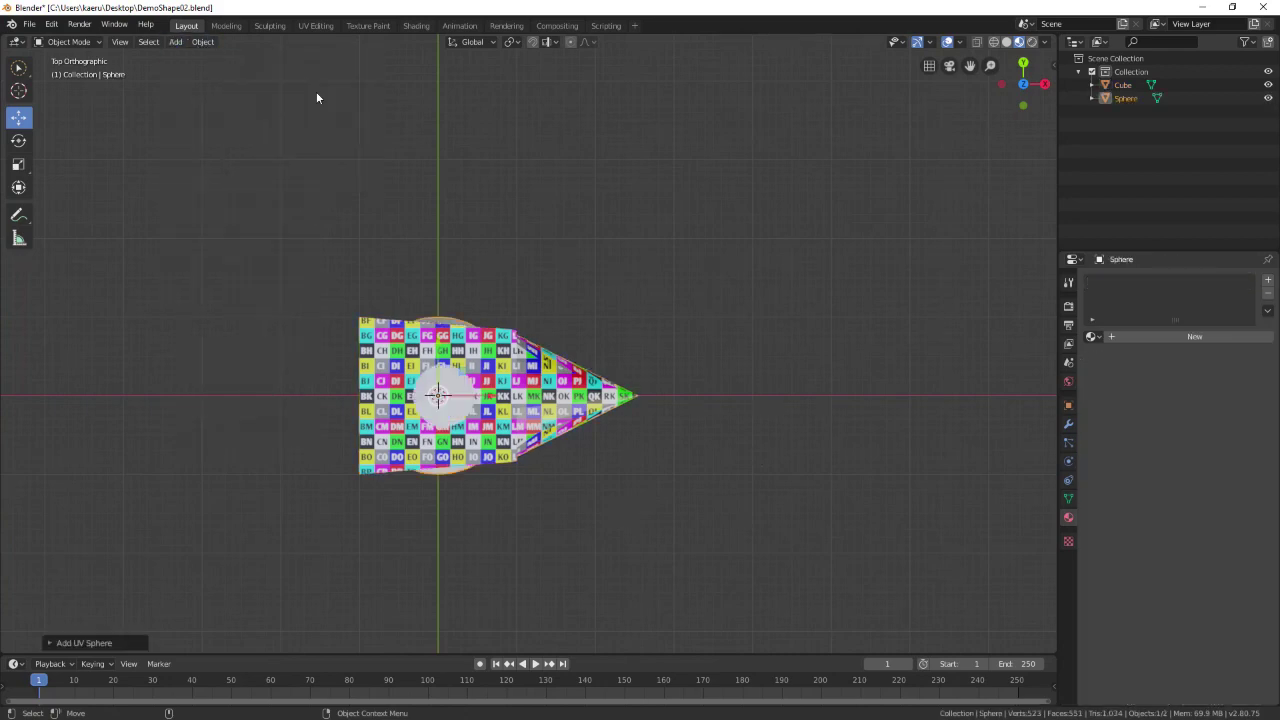
middle_click_drag(648, 390, 572, 396)
left_click(572, 396)
key("s")
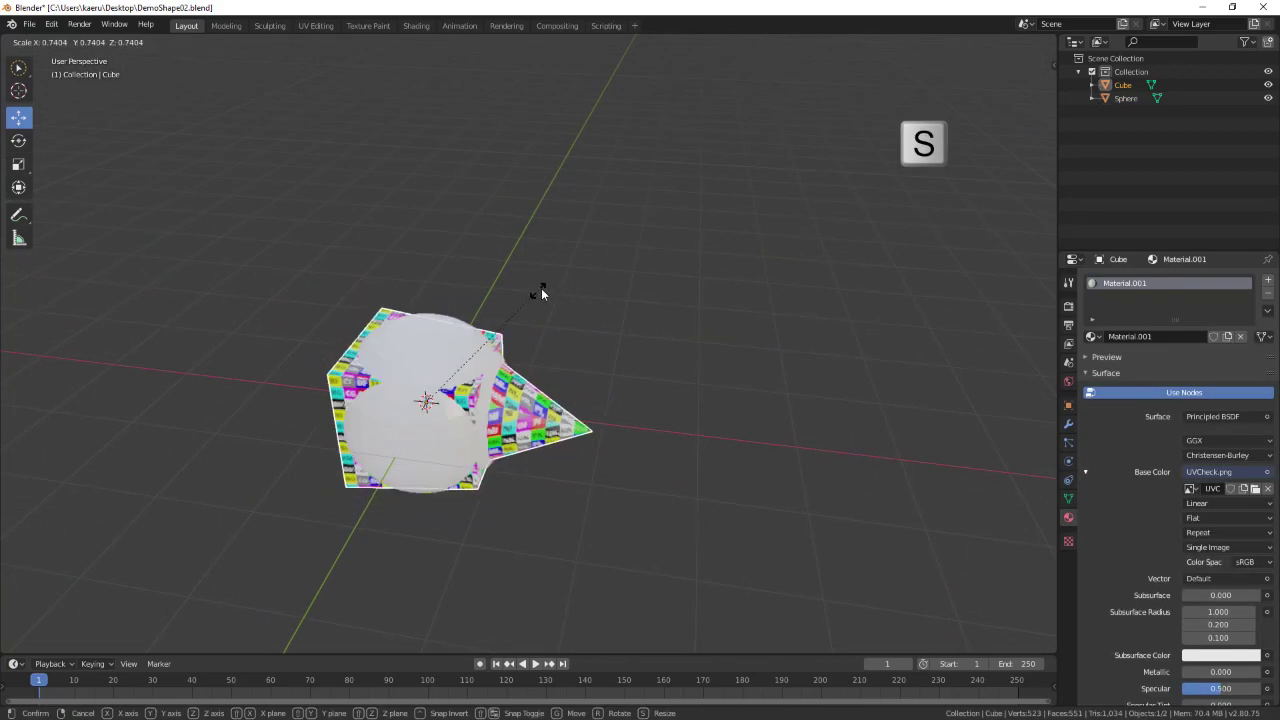
left_click(487, 348)
middle_click_drag(670, 356, 584, 342)
Delete the reference UV sphere, leaving only the resized mesh
left_click(504, 338)
key("Delete")
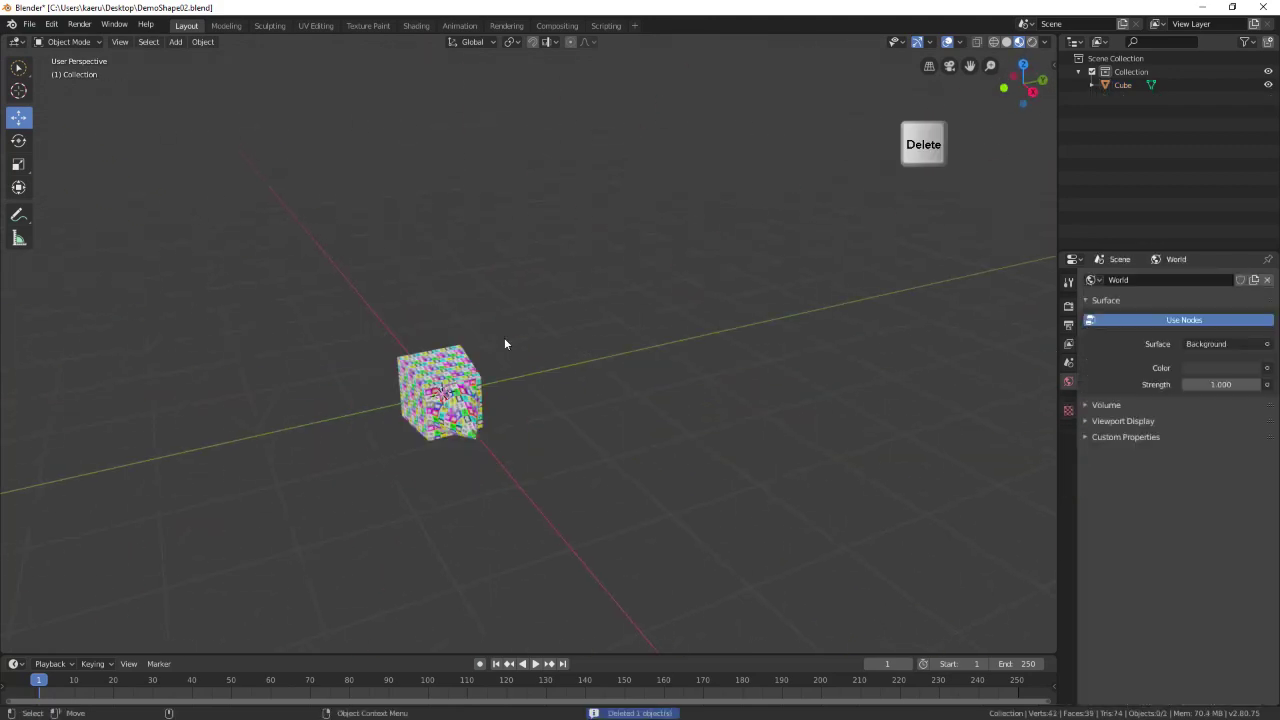
middle_click_drag(324, 368, 634, 306)
scroll(634, 306, "up", 8)
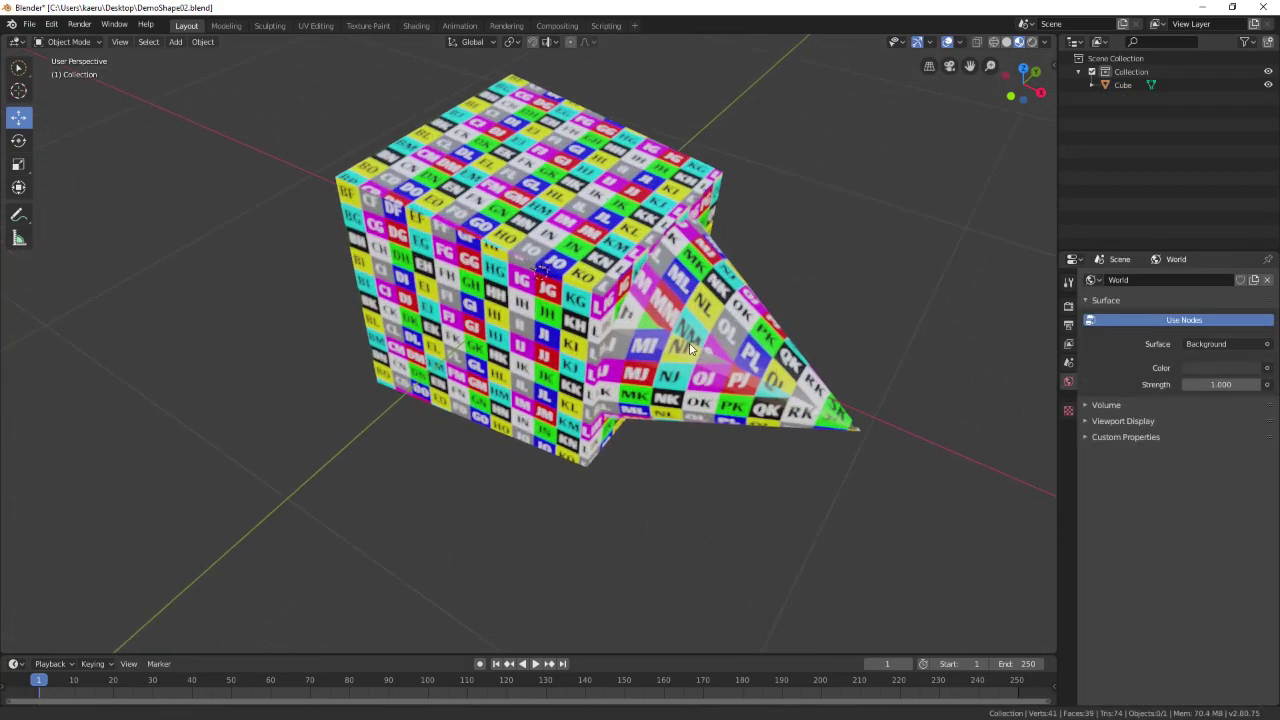
middle_click_drag(715, 407, 560, 440)
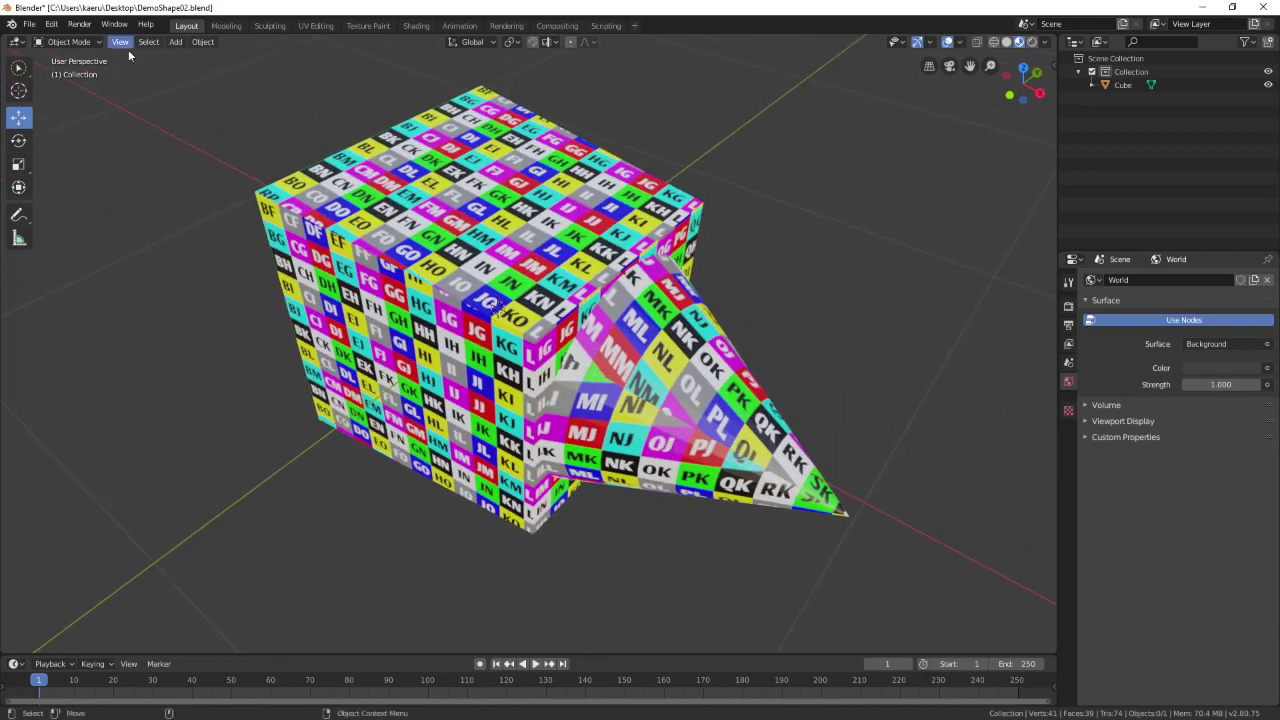
left_click(29, 24)
Start a Wavefront (.obj) export with Write Materials off and Triangulate Faces on
mouse_move(60, 204)
left_click(221, 272)
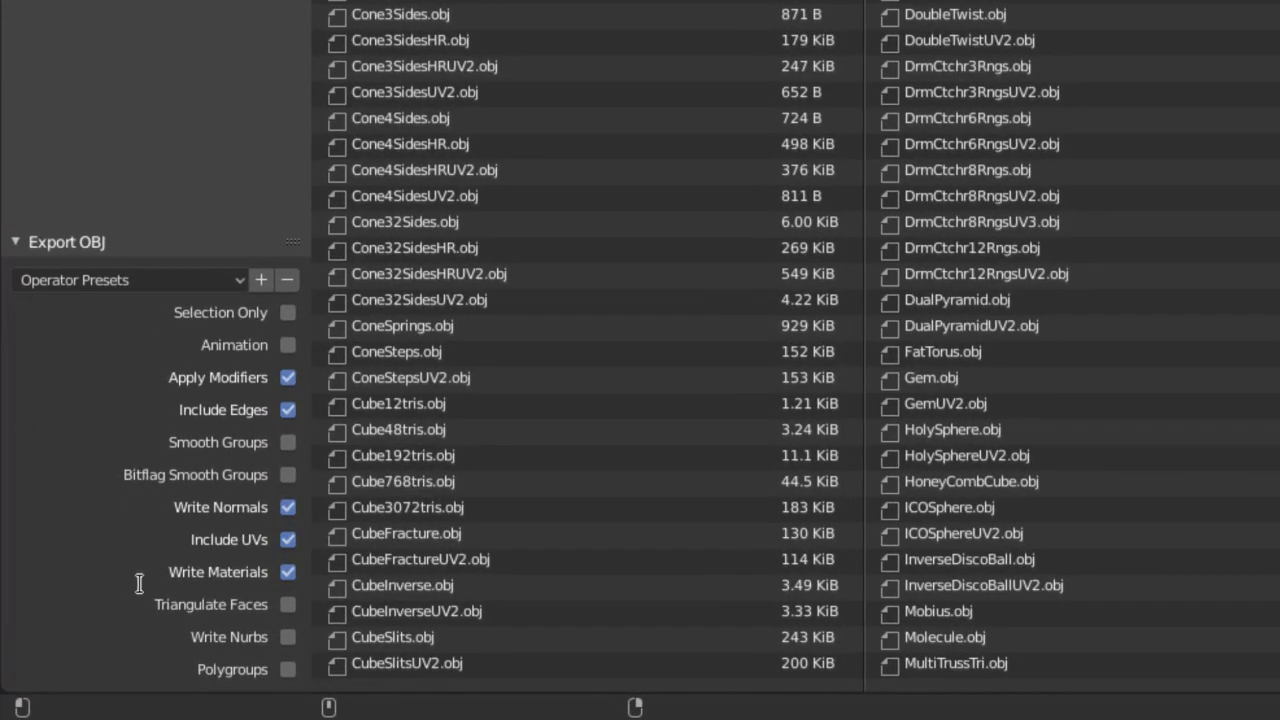
left_click(287, 574)
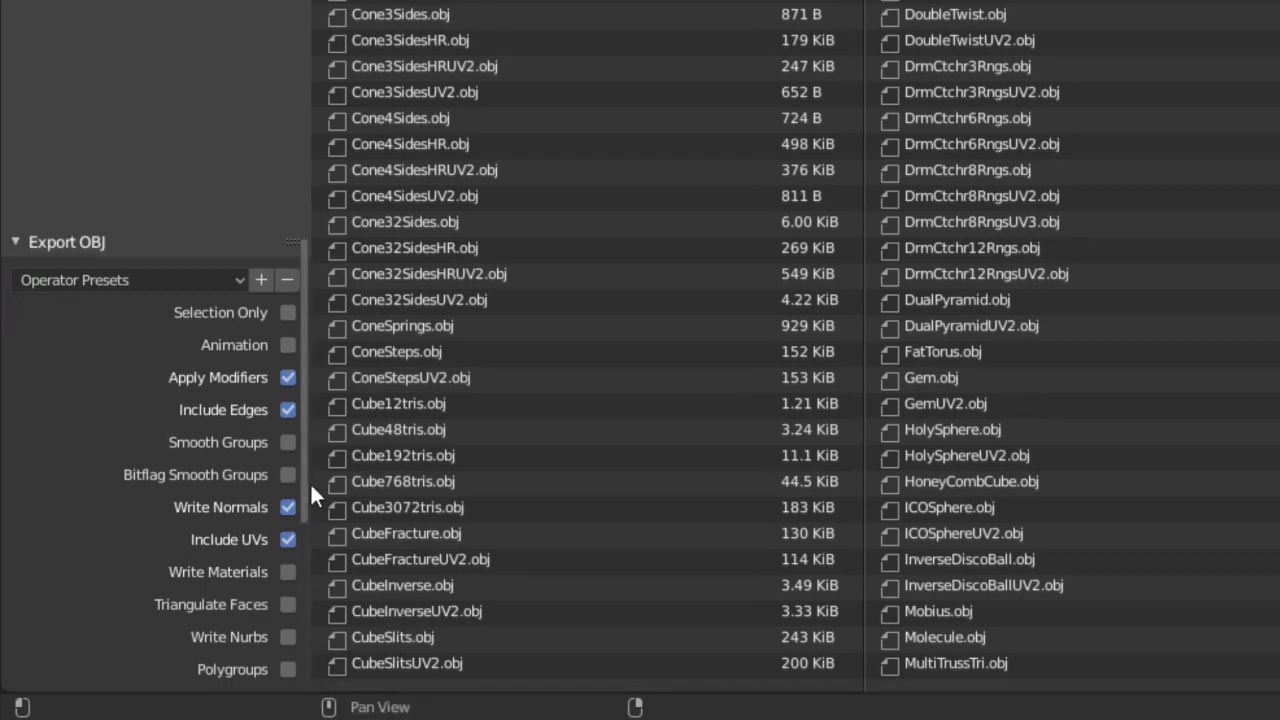
scroll(302, 472, "down", 5)
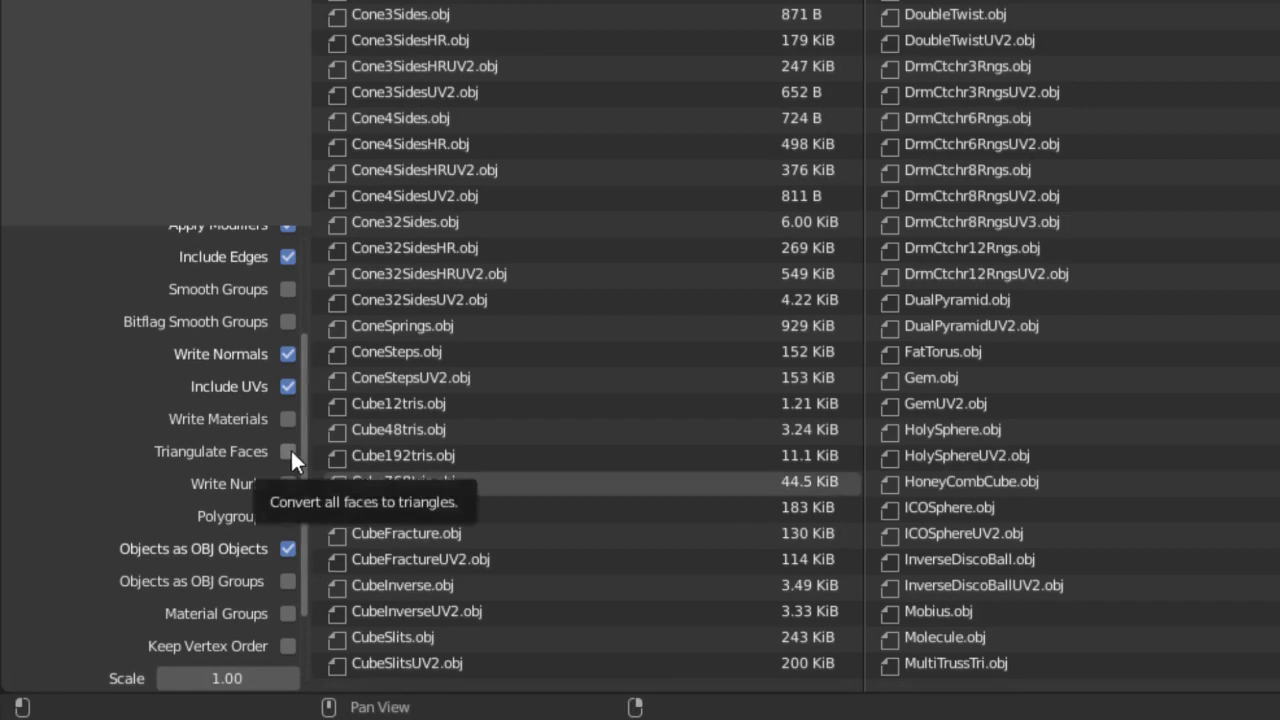
left_click(289, 452)
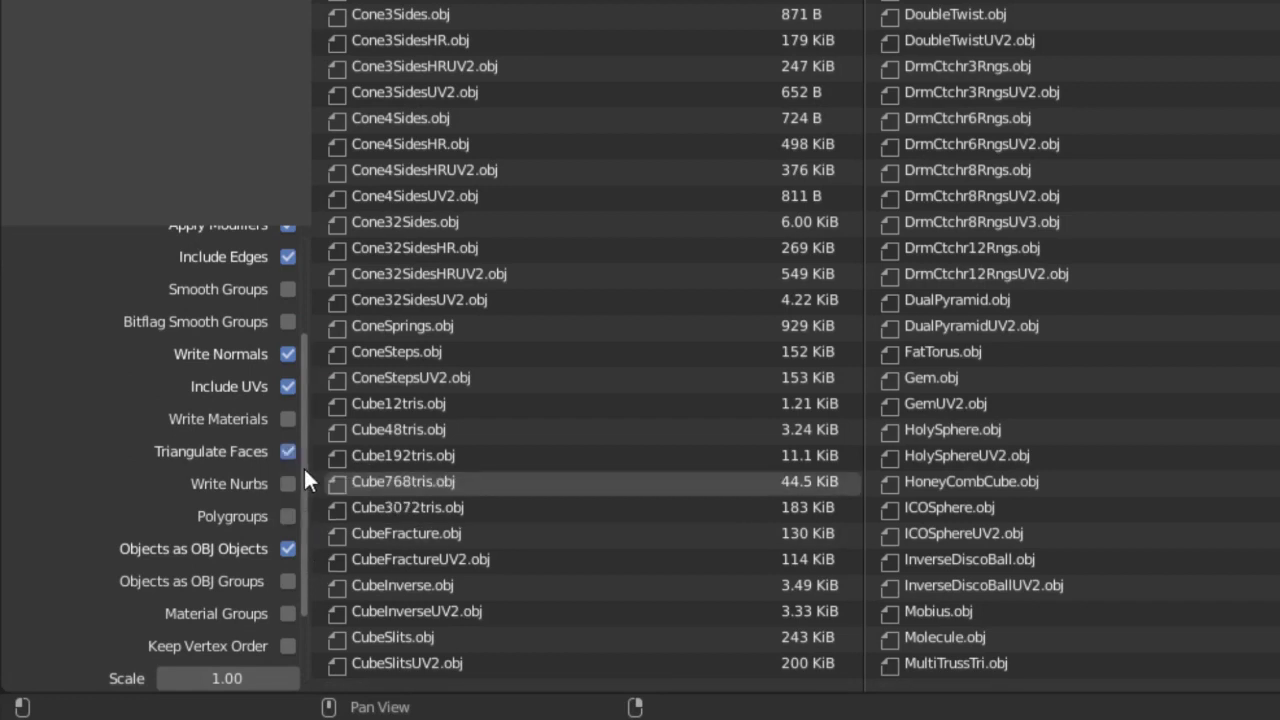
Set the OBJ export's Forward axis to X Forward
scroll(303, 466, "down", 3)
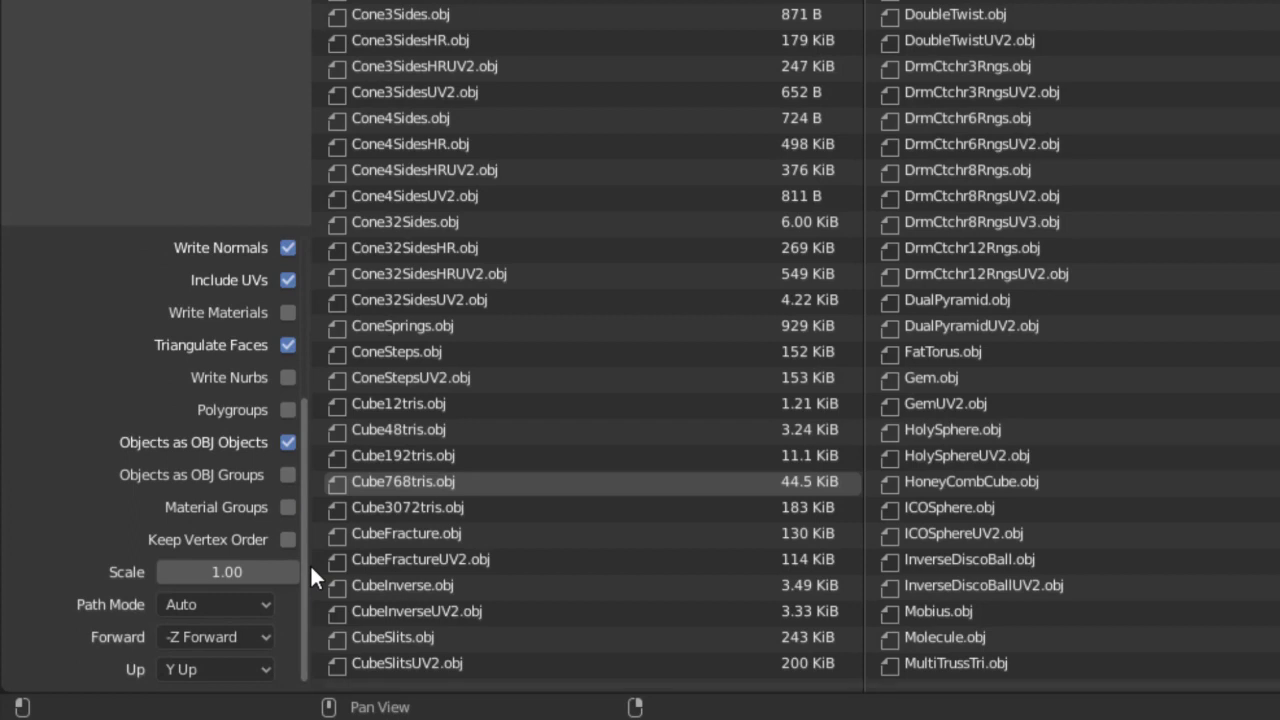
left_click(264, 640)
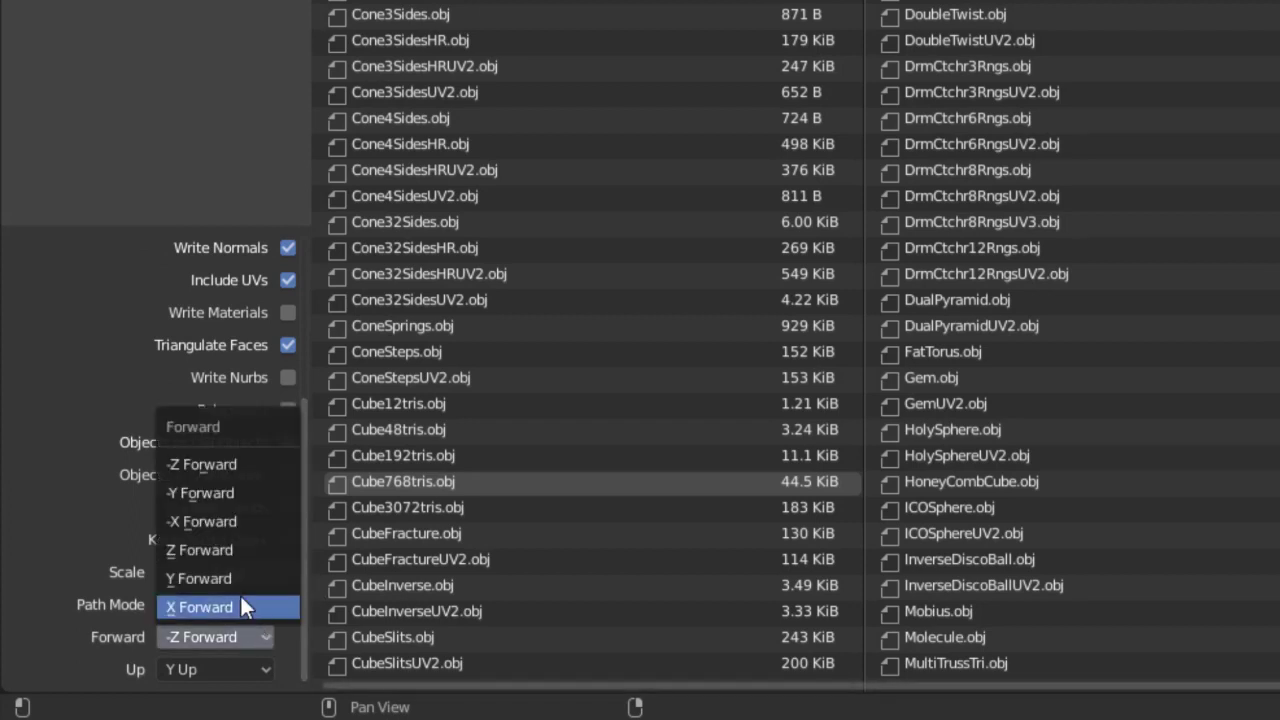
left_click(241, 596)
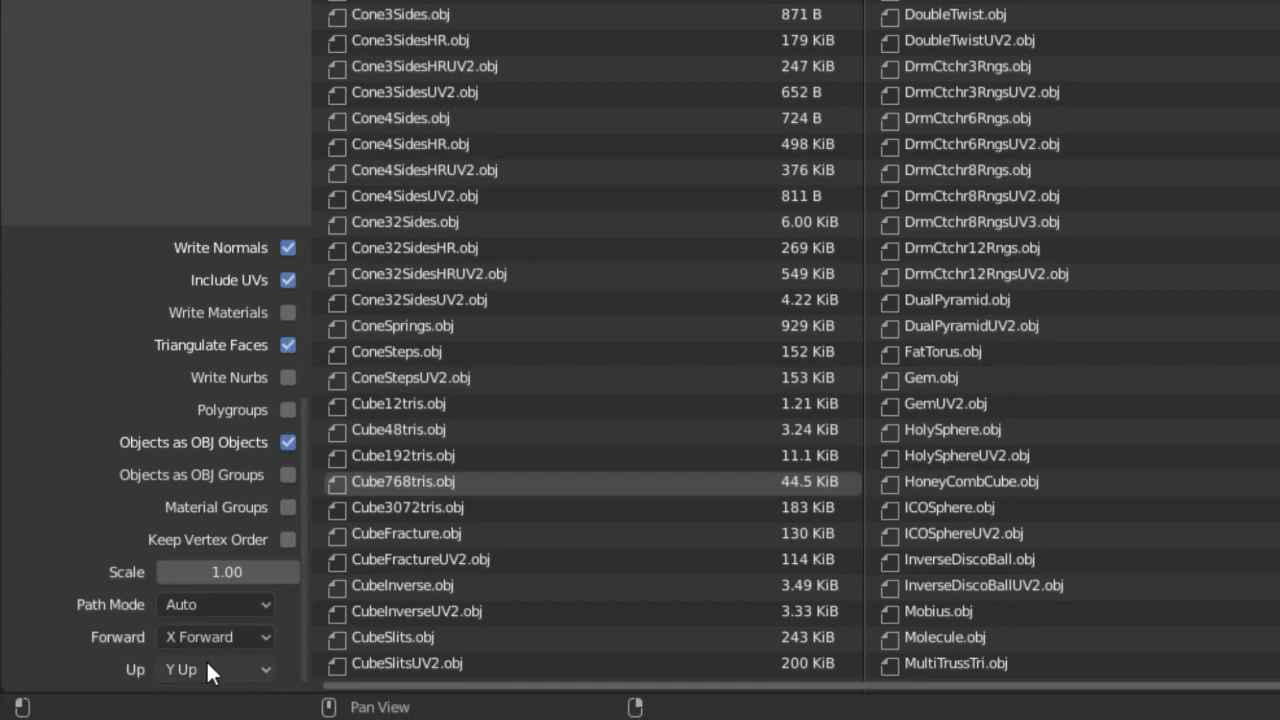